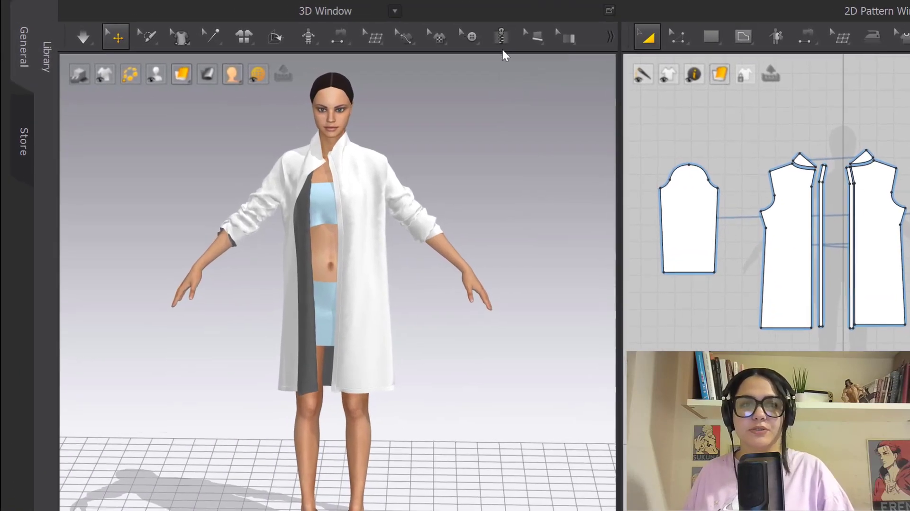
Draw the first side of a zipper along the free edge of the narrow right-front strip, from the hem up to the neckline.
click(377, 29)
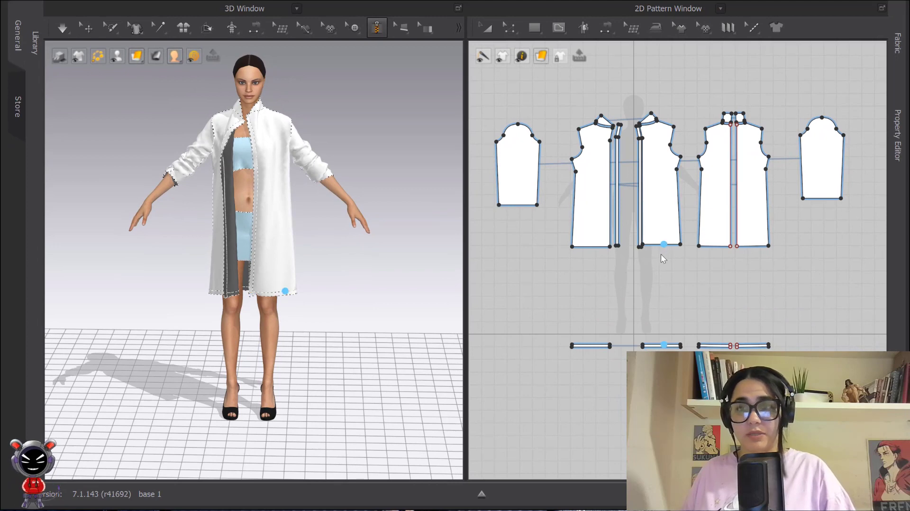
scroll(661, 254, up, 5)
middle_drag(725, 279, 624, 281)
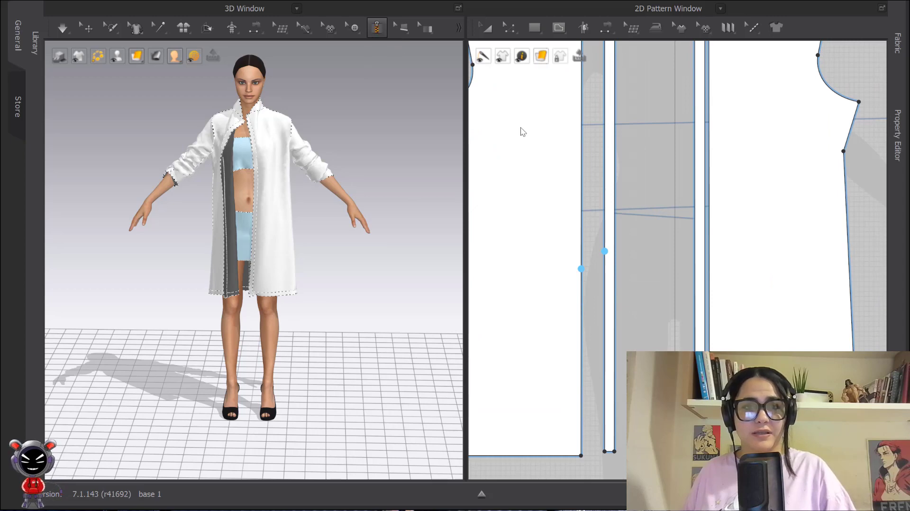
scroll(519, 130, down, 3)
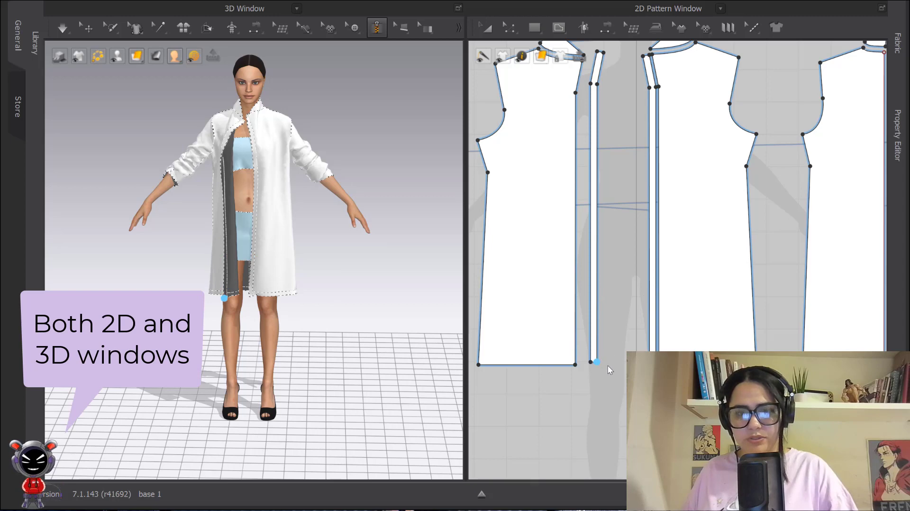
scroll(610, 363, up, 3)
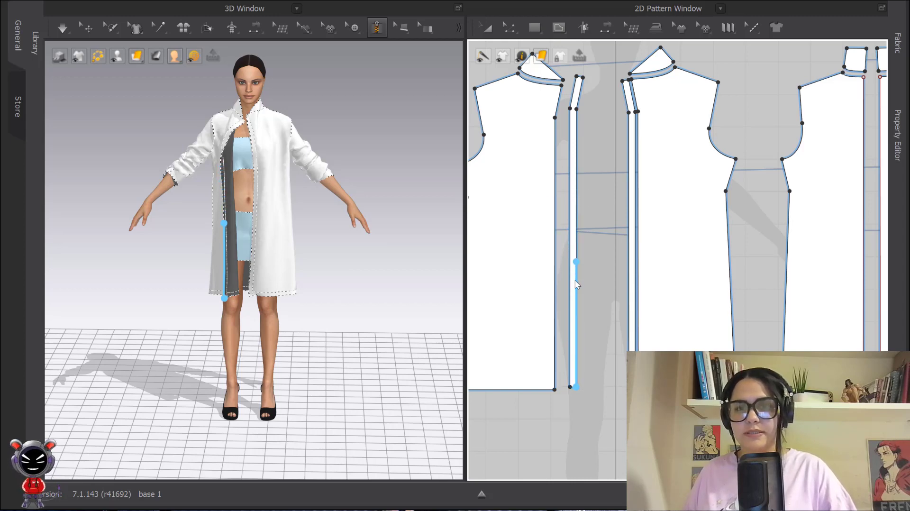
scroll(592, 78, up, 5)
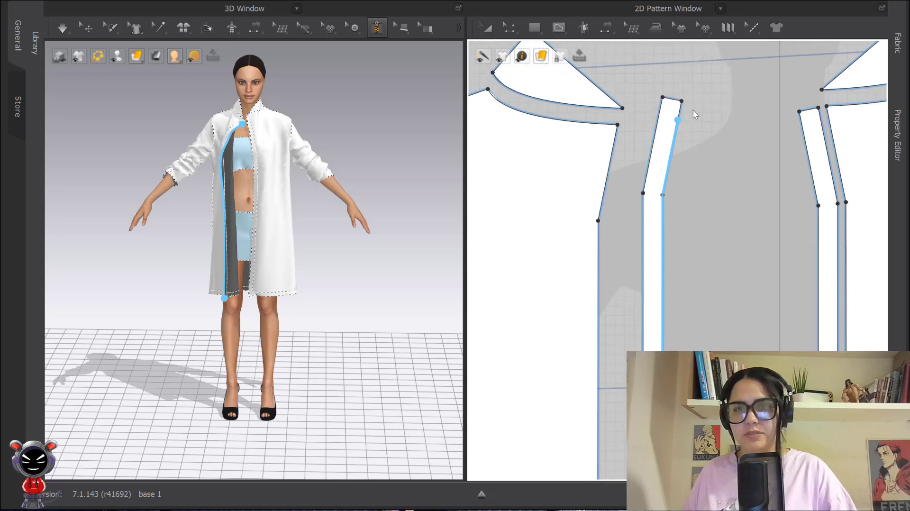
scroll(695, 157, down, 5)
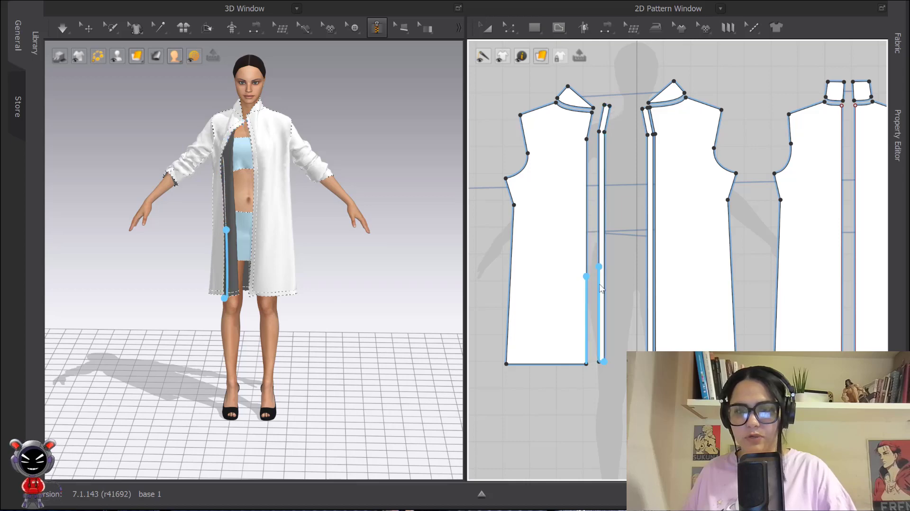
scroll(598, 314, up, 5)
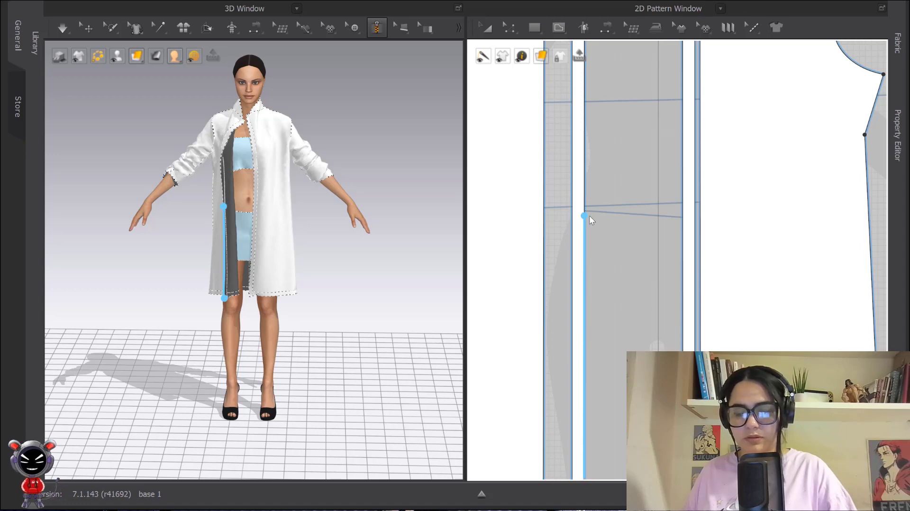
double_click(587, 246)
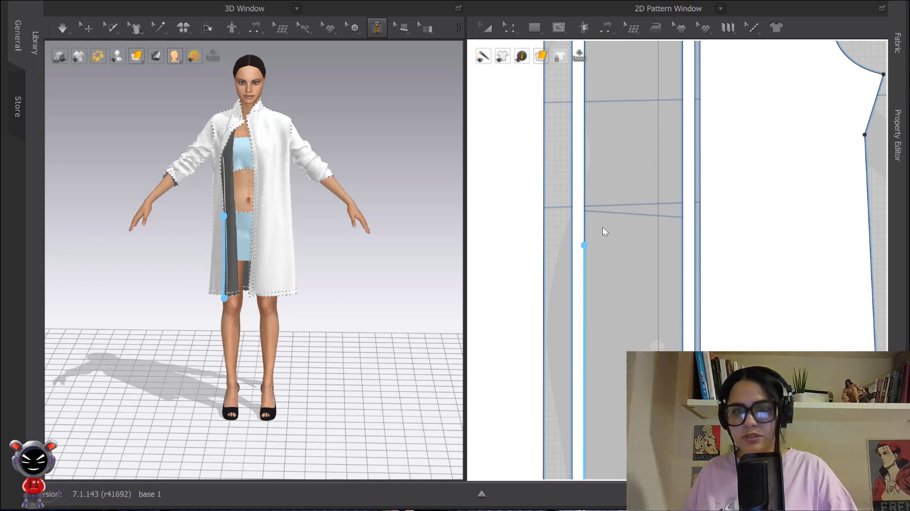
scroll(600, 222, down, 3)
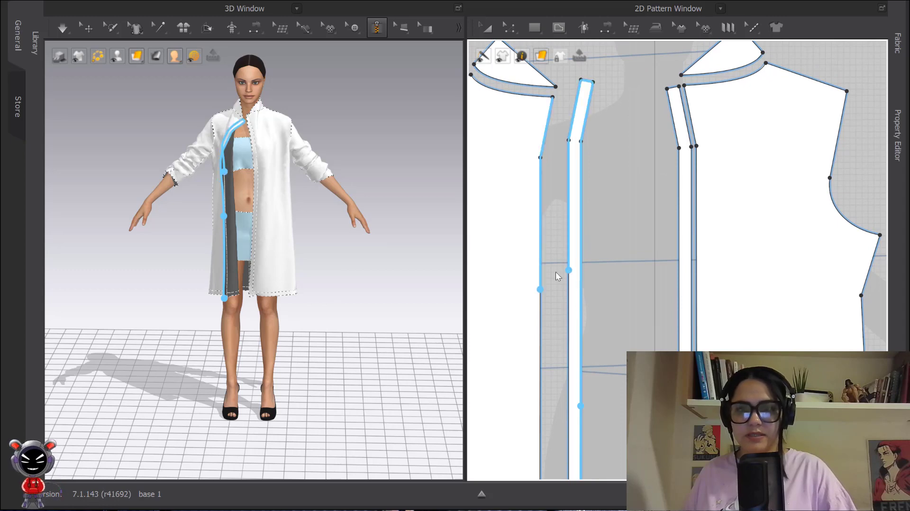
key(Escape)
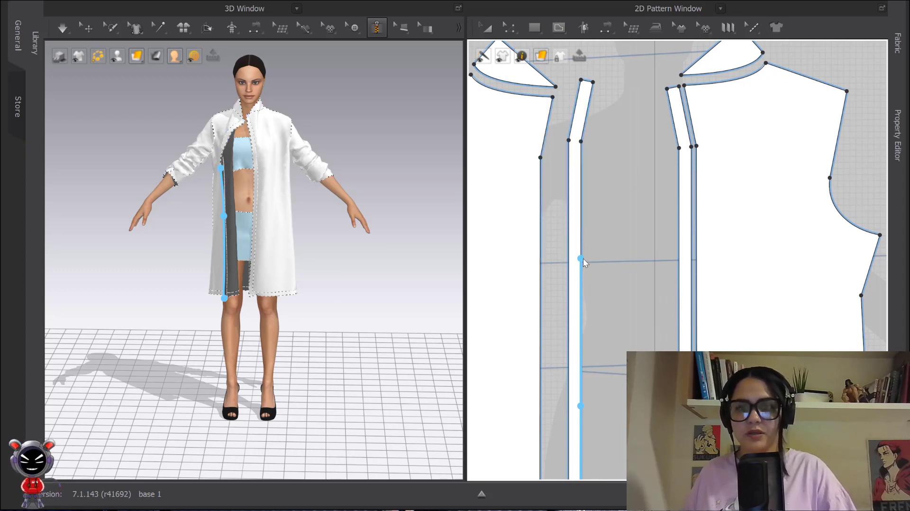
middle_drag(583, 257, 578, 294)
click(580, 294)
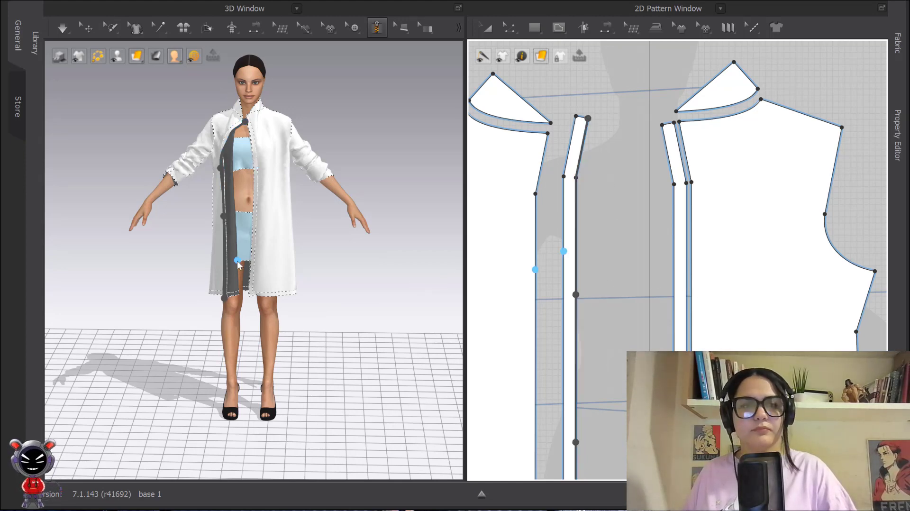
Draw the matching second side of the zipper along the opposite front strip's edge, from the hem up to the neckline.
scroll(661, 184, down, 5)
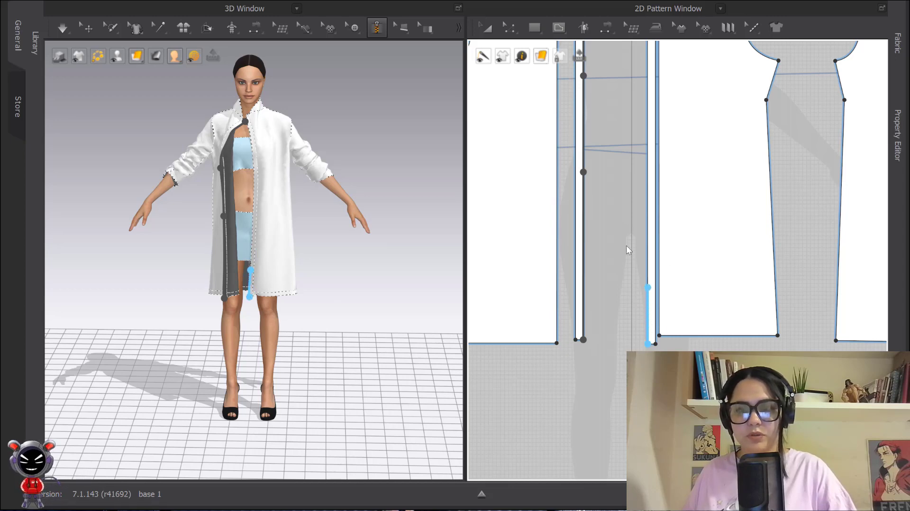
middle_drag(627, 246, 630, 308)
scroll(283, 269, up, 5)
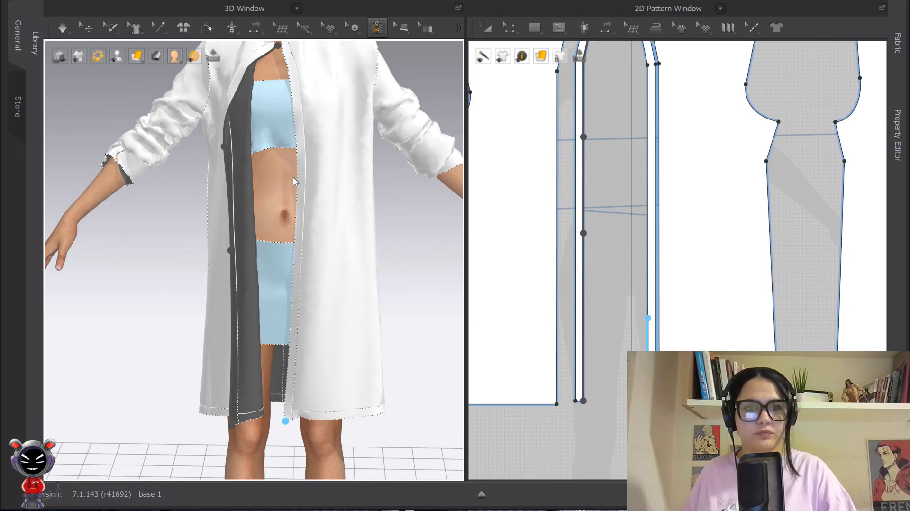
middle_drag(301, 192, 317, 308)
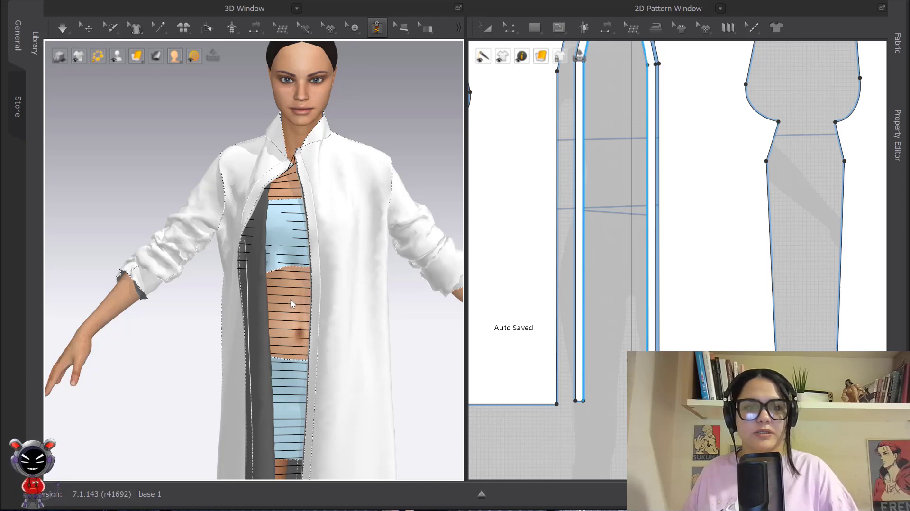
Run the simulation to close the zipper, pull the coat's front panels into place, and stop the simulation.
scroll(297, 165, up, 5)
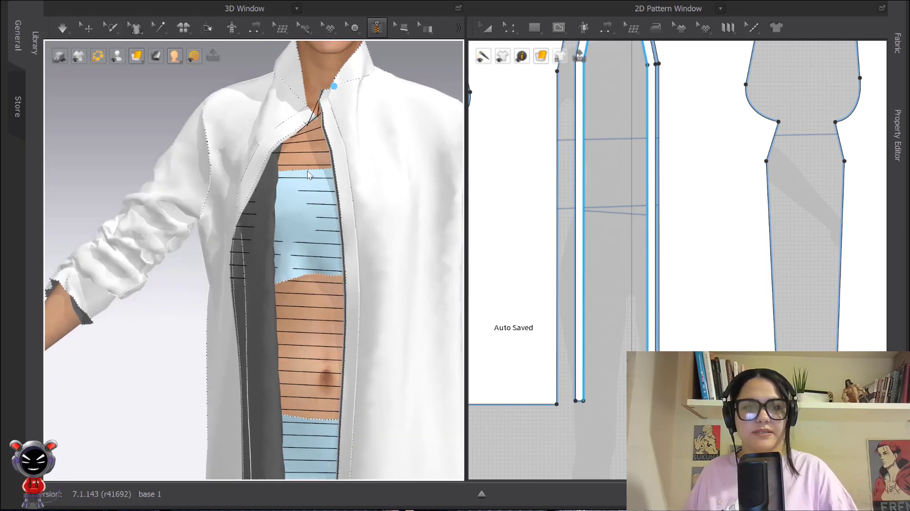
scroll(318, 195, down, 1)
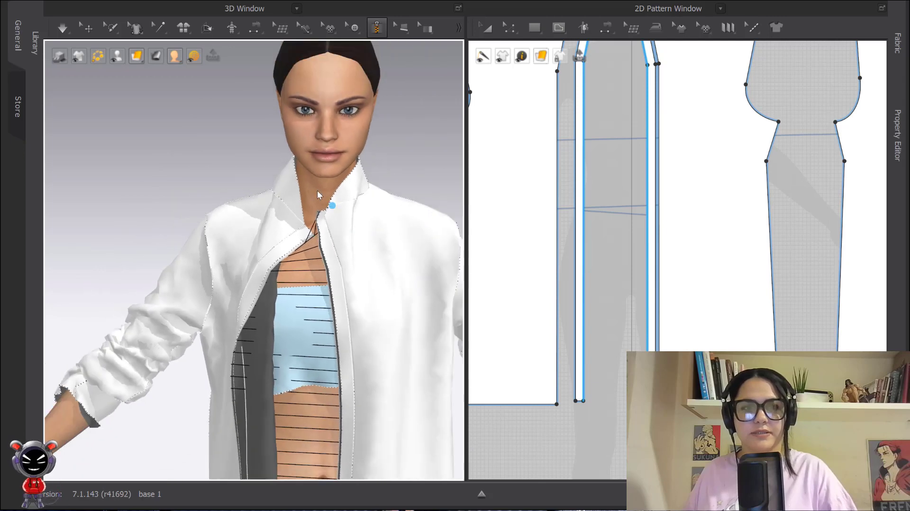
click(62, 29)
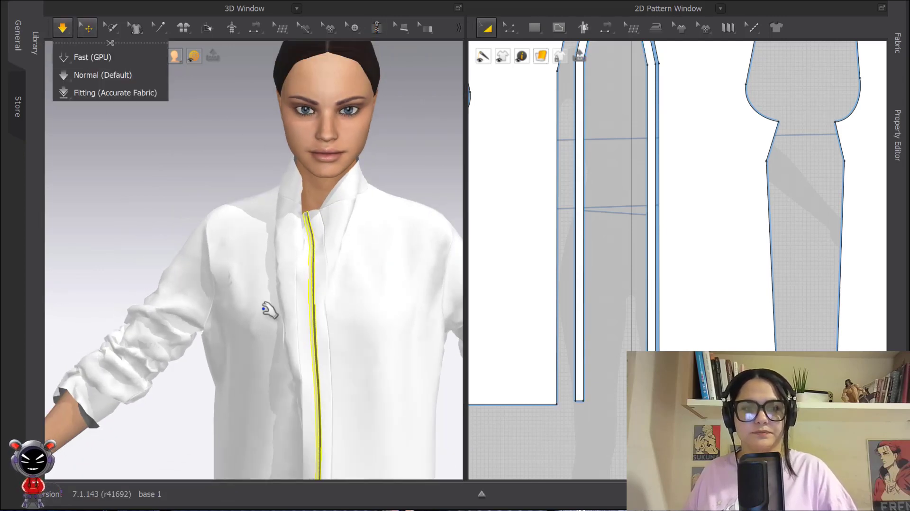
click(260, 220)
click(354, 240)
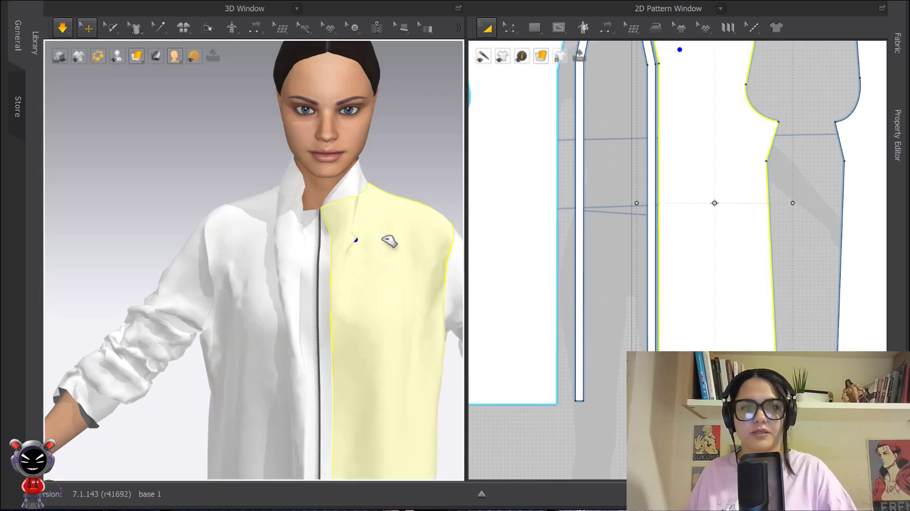
middle_drag(391, 248, 366, 197)
scroll(356, 216, down, 3)
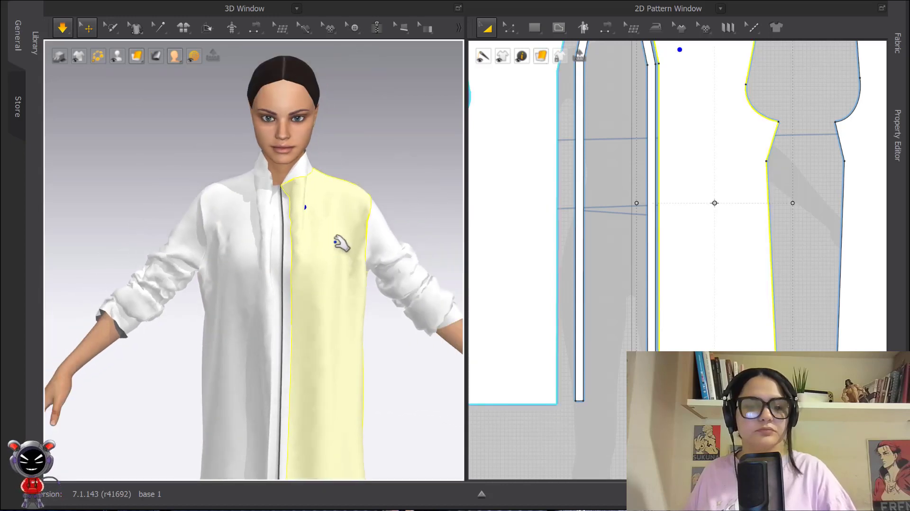
key(space)
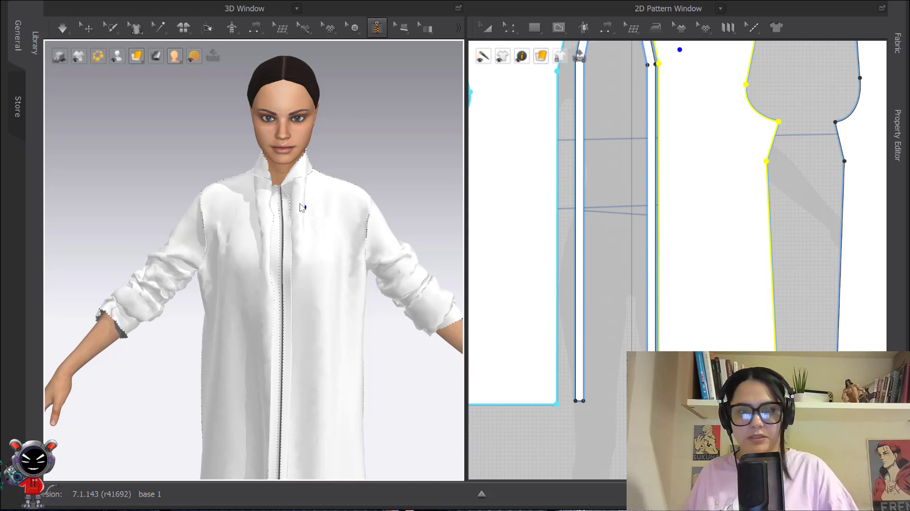
Select the closed zipper on the avatar and examine its slider, teeth and tapes near the neckline.
scroll(303, 206, up, 2)
scroll(303, 206, up, 5)
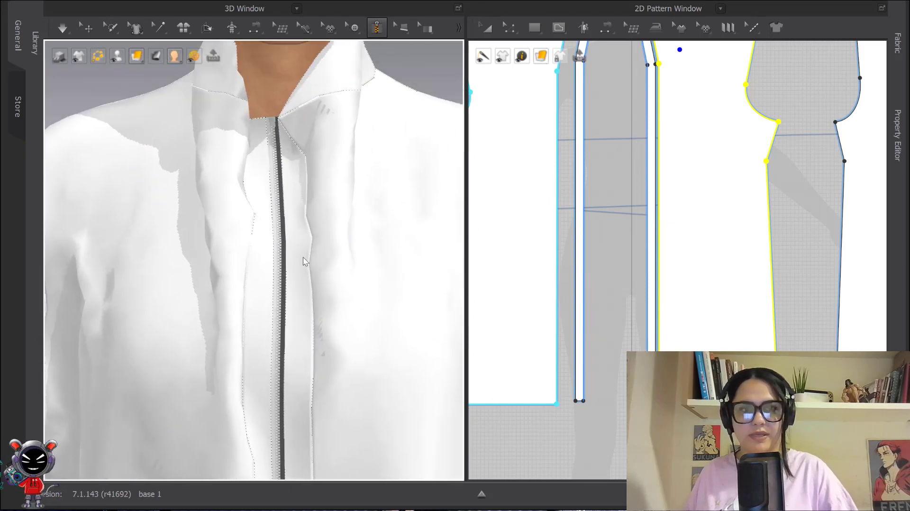
scroll(258, 218, up, 3)
scroll(284, 156, up, 3)
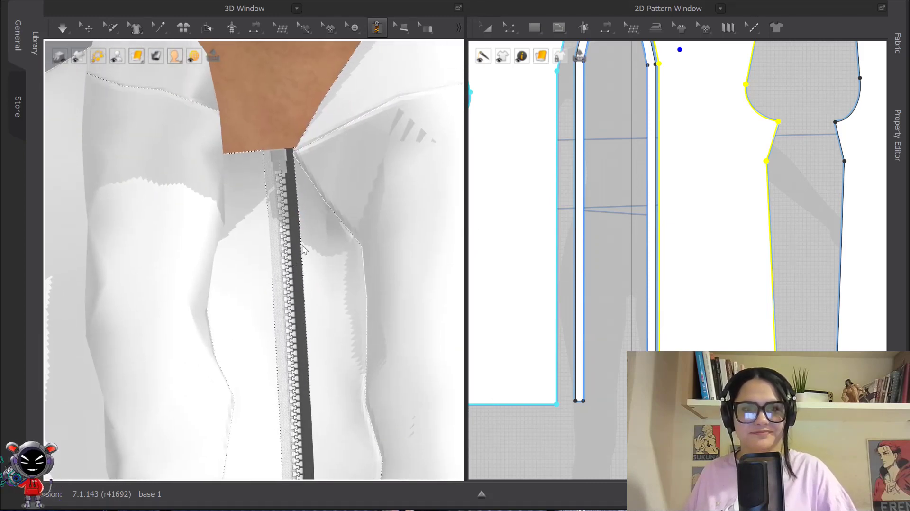
click(87, 28)
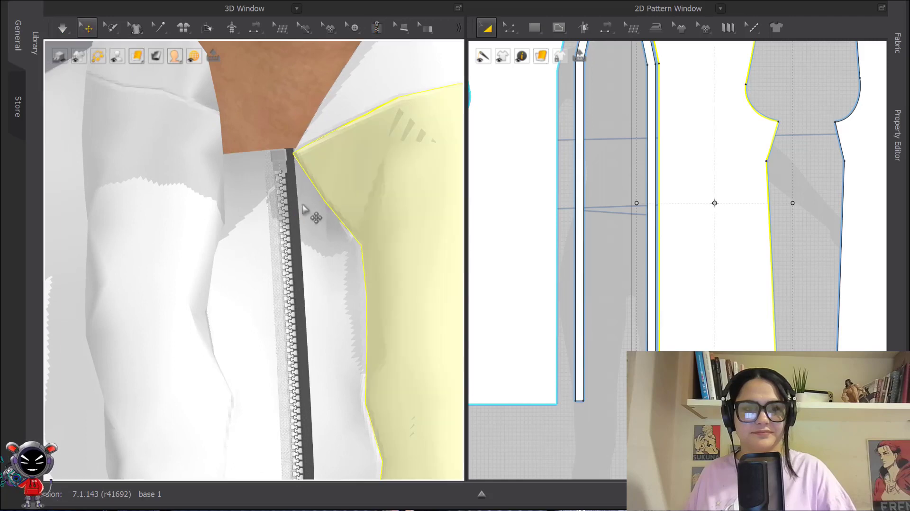
click(294, 203)
scroll(318, 187, up, 3)
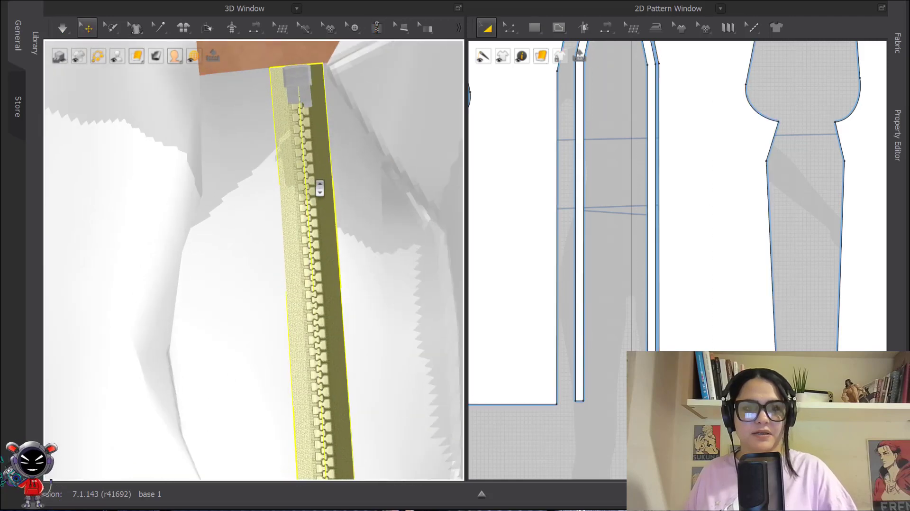
scroll(310, 237, up, 3)
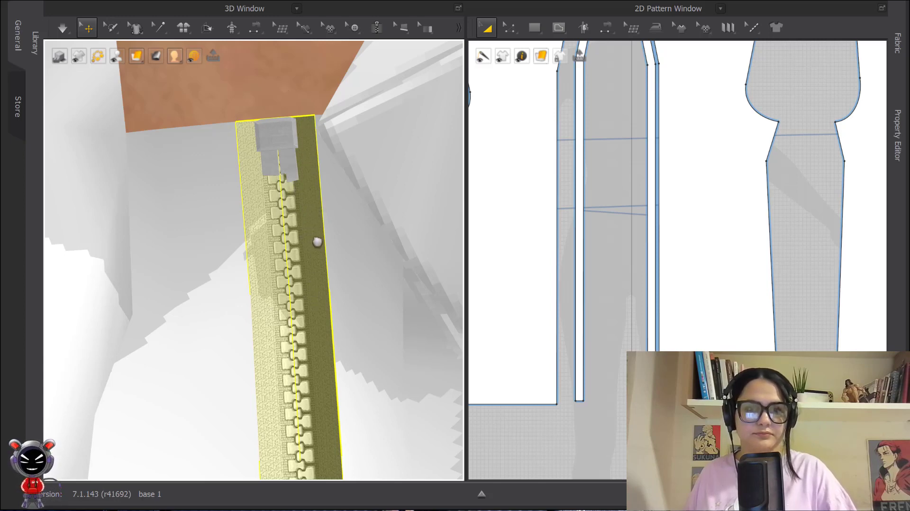
right_click(324, 245)
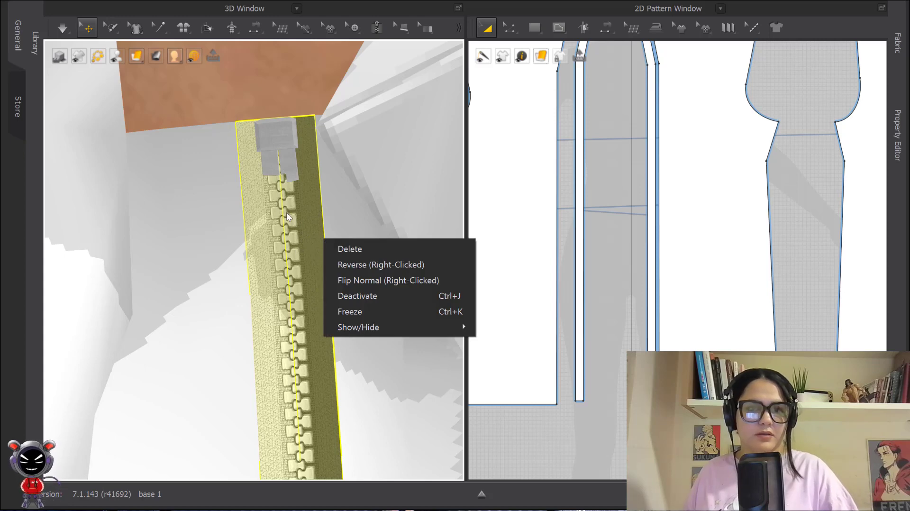
scroll(264, 96, down, 10)
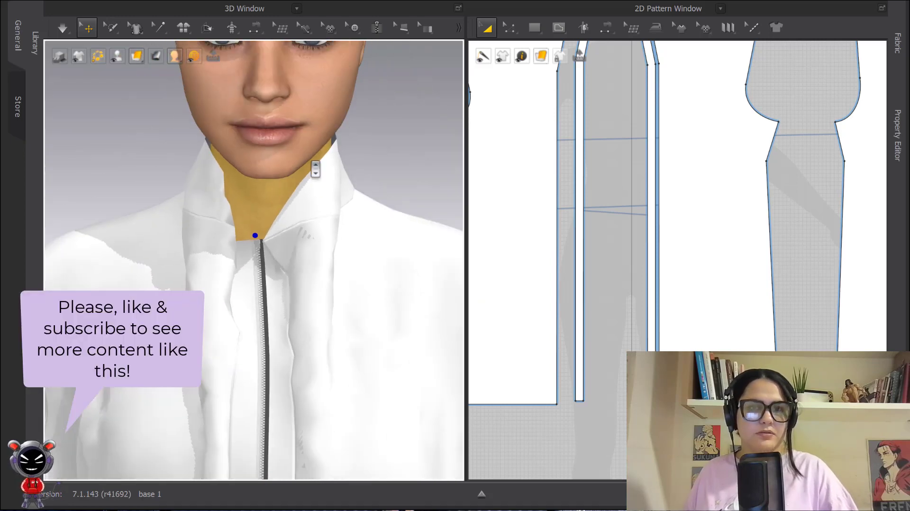
scroll(288, 341, up, 10)
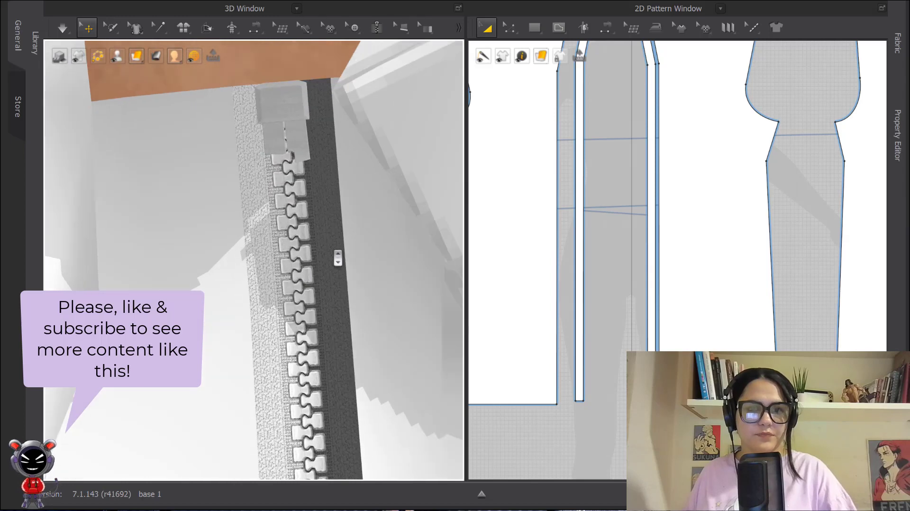
Flip the normal of the zipper's dark tape to match the light tape beside it.
right_click(338, 257)
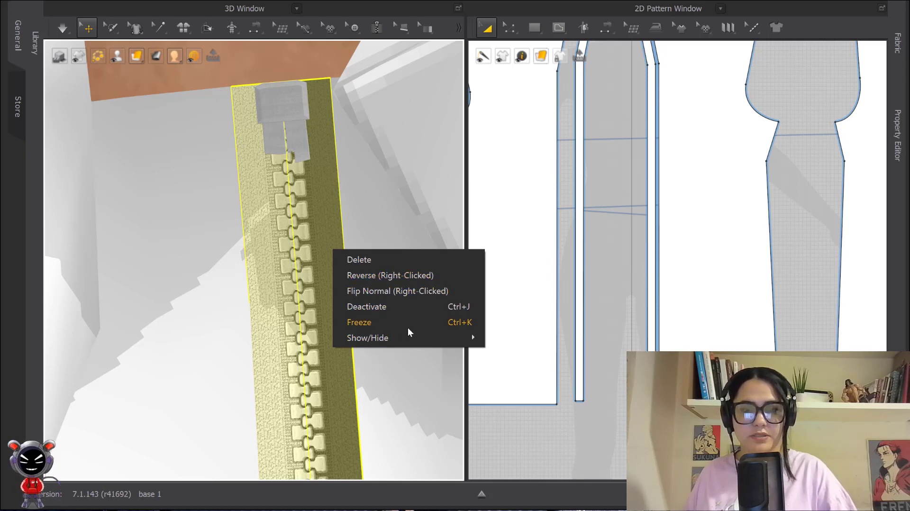
mouse_move(353, 341)
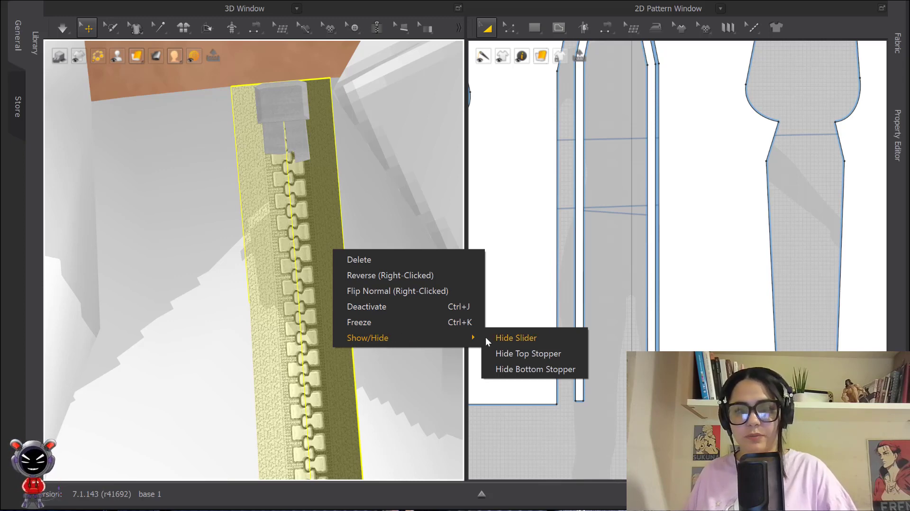
click(364, 275)
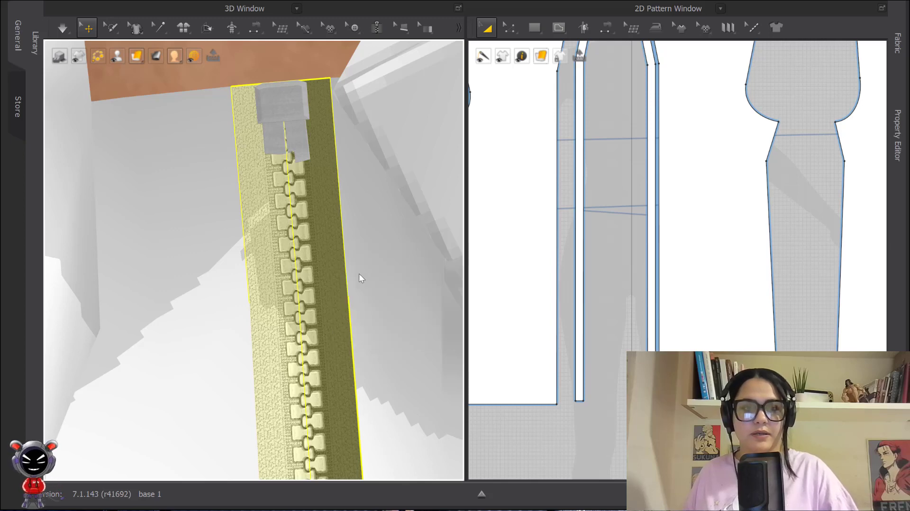
right_click(325, 213)
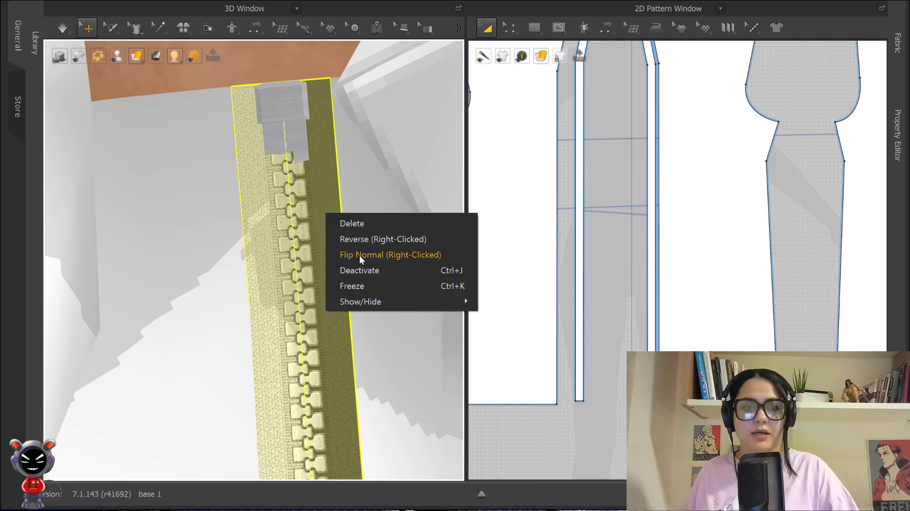
click(379, 254)
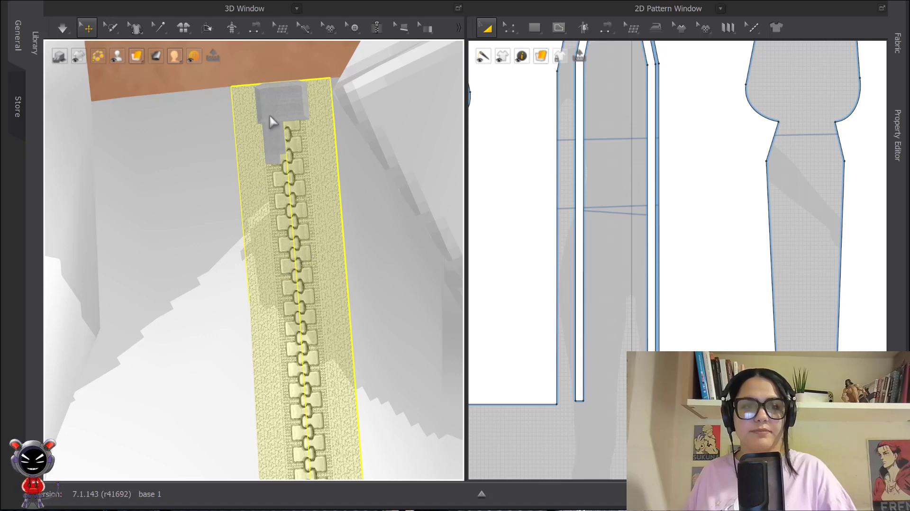
Inspect the zipper along the coat's front opening, from the neckline down to its lower end at the hem.
scroll(272, 138, down, 6)
middle_drag(310, 146, 310, 90)
scroll(311, 361, down, 3)
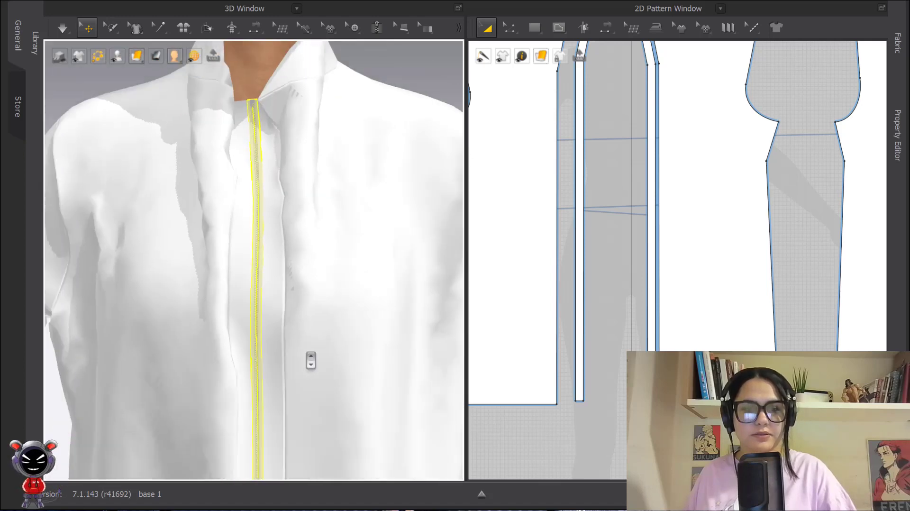
middle_drag(300, 379, 302, 116)
scroll(311, 290, down, 3)
middle_drag(312, 303, 322, 93)
scroll(286, 285, up, 10)
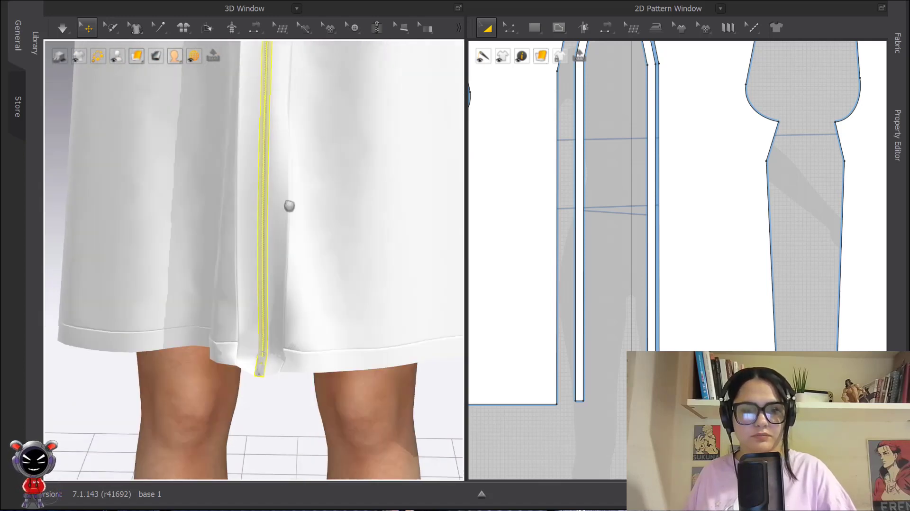
Reverse both tapes of the zipper so that its slider sits at the neckline instead of the hem.
scroll(294, 194, up, 3)
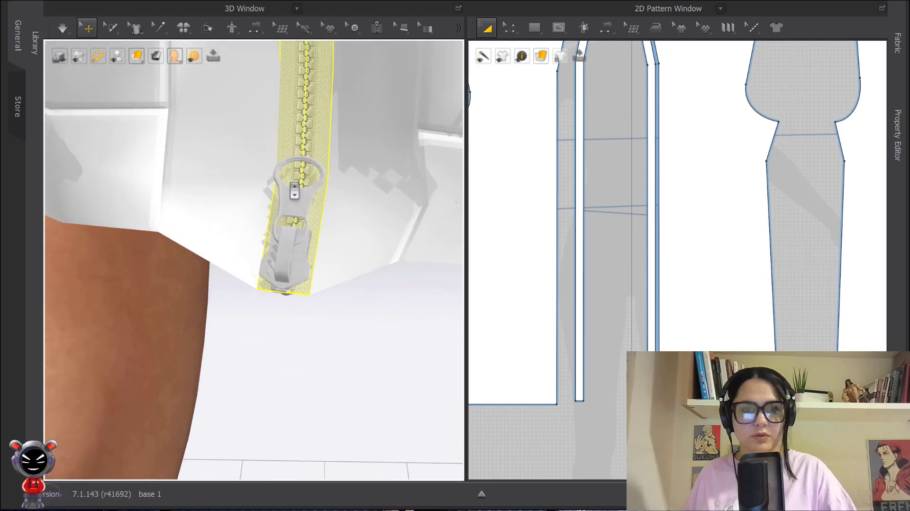
scroll(331, 145, down, 8)
middle_drag(322, 117, 324, 390)
scroll(308, 183, down, 3)
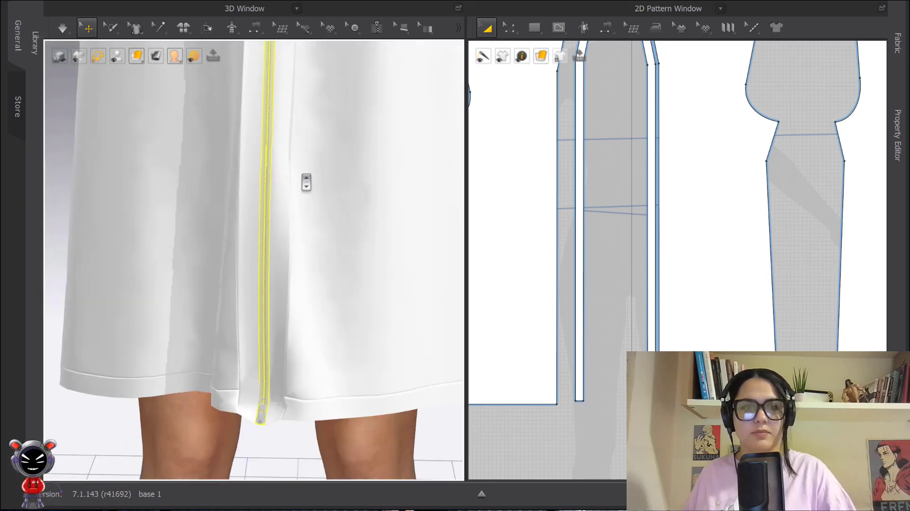
middle_drag(307, 183, 337, 335)
middle_drag(318, 130, 297, 441)
middle_drag(314, 123, 326, 375)
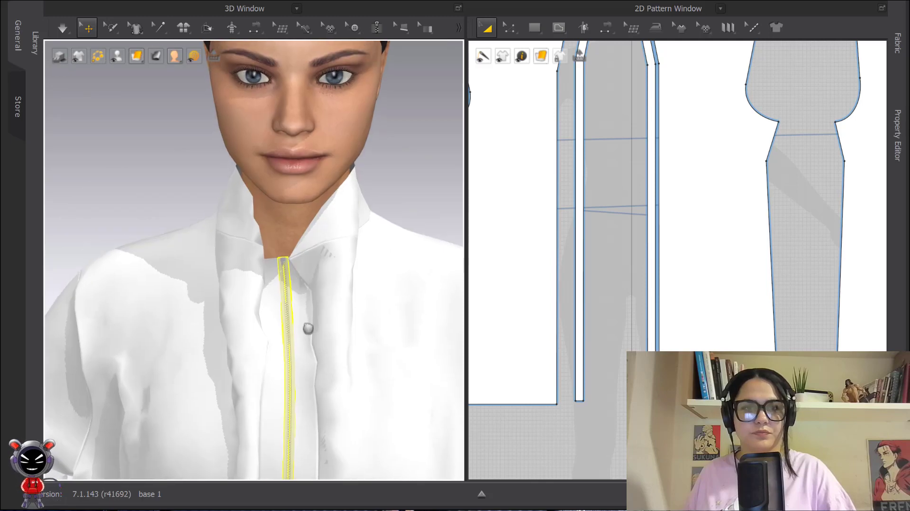
scroll(309, 327, up, 8)
middle_drag(359, 334, 317, 258)
right_click(317, 226)
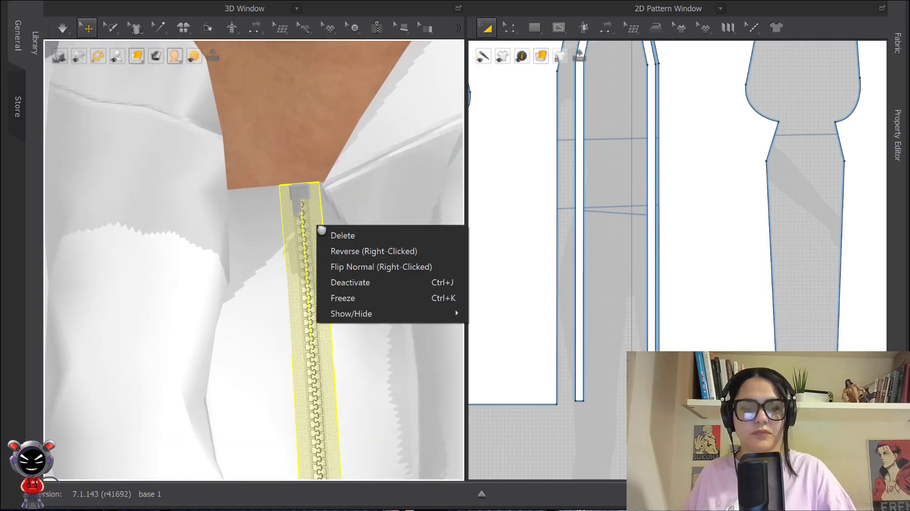
click(345, 256)
right_click(288, 233)
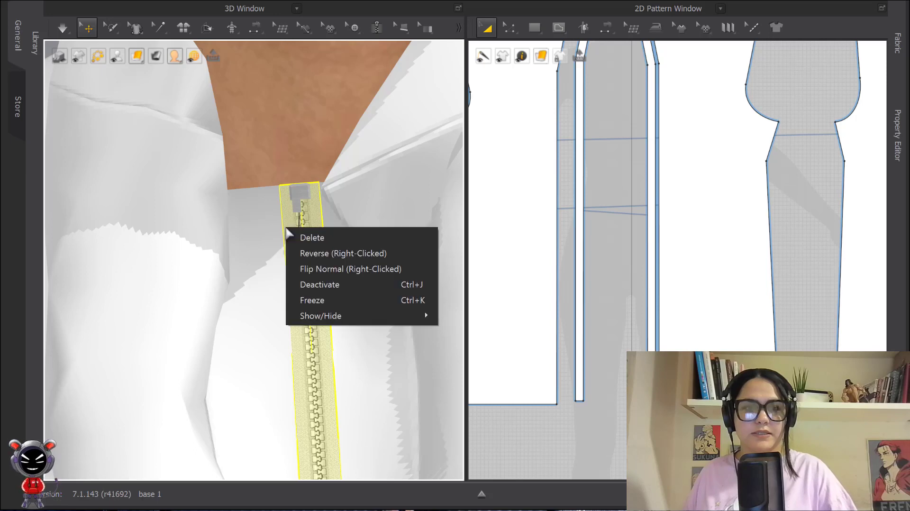
click(322, 253)
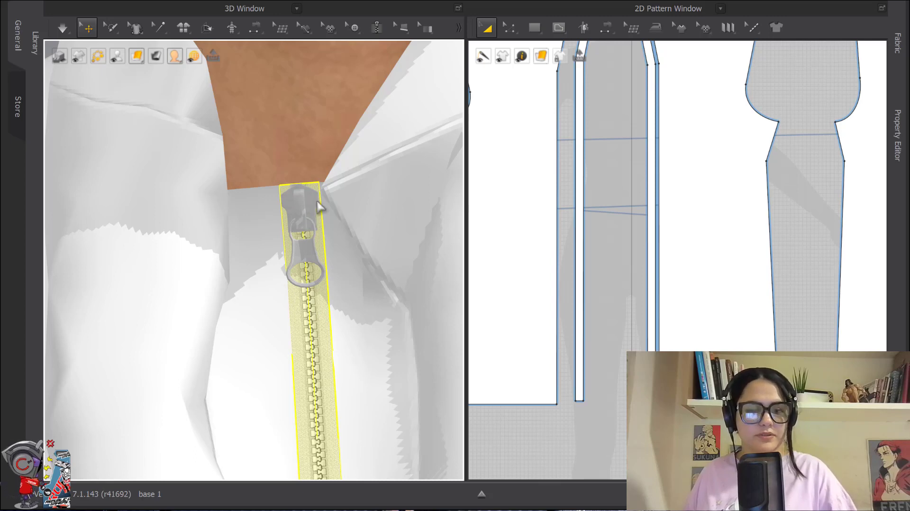
Move the zipper's slider from the neckline down along the teeth to chest height.
scroll(300, 207, down, 5)
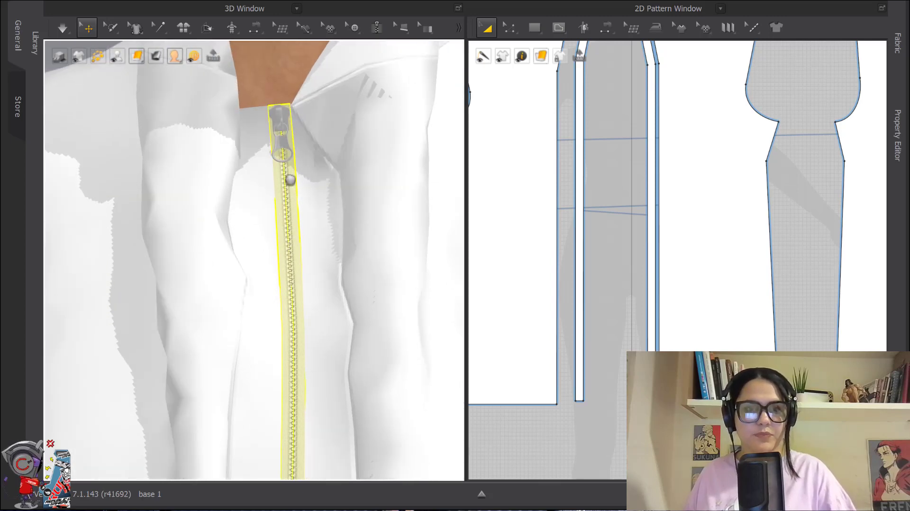
scroll(291, 179, down, 2)
scroll(283, 193, down, 2)
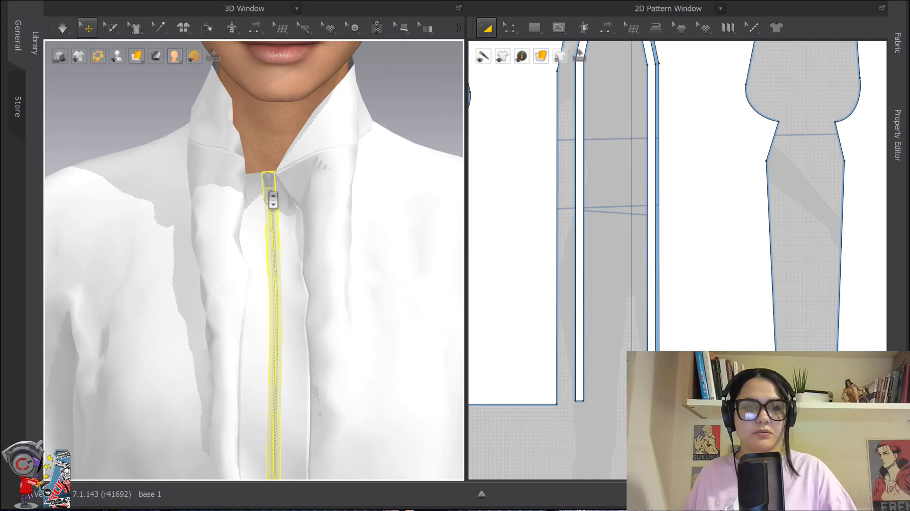
middle_drag(273, 190, 282, 139)
scroll(282, 145, down, 1)
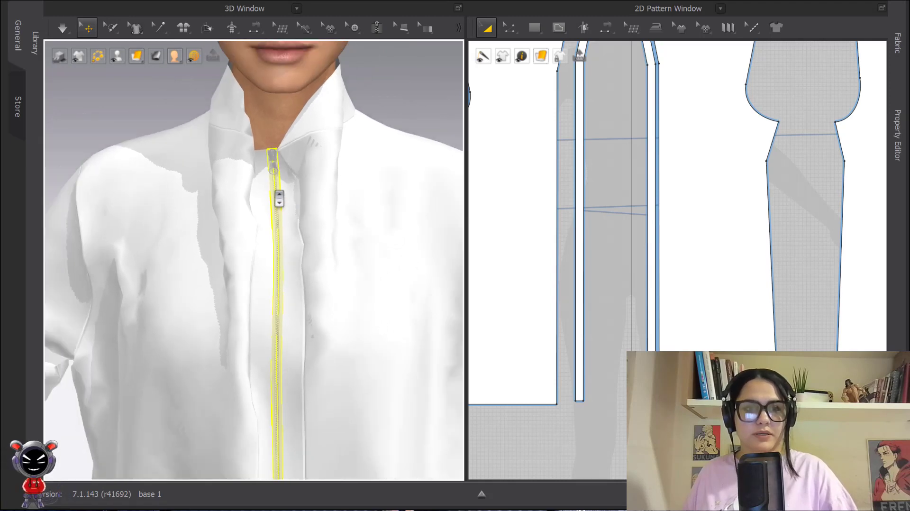
scroll(279, 190, down, 1)
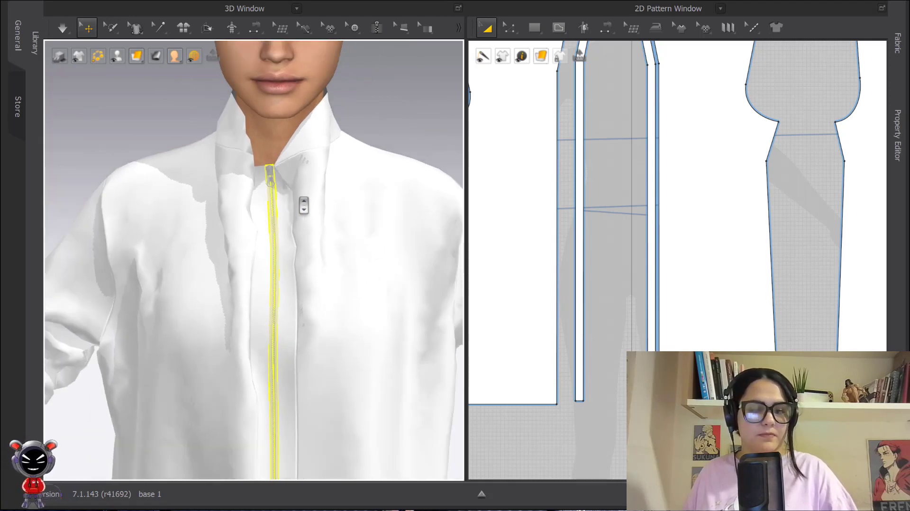
right_drag(304, 206, 290, 182)
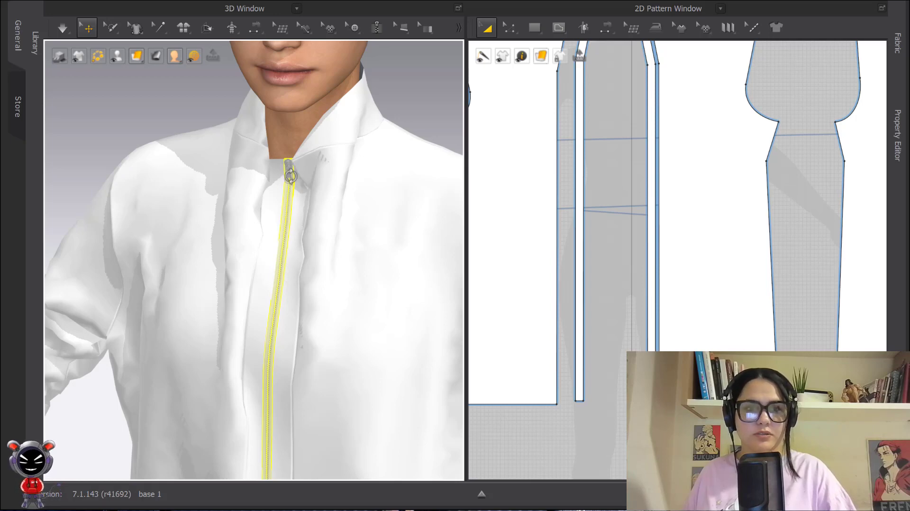
click(288, 169)
scroll(292, 168, up, 5)
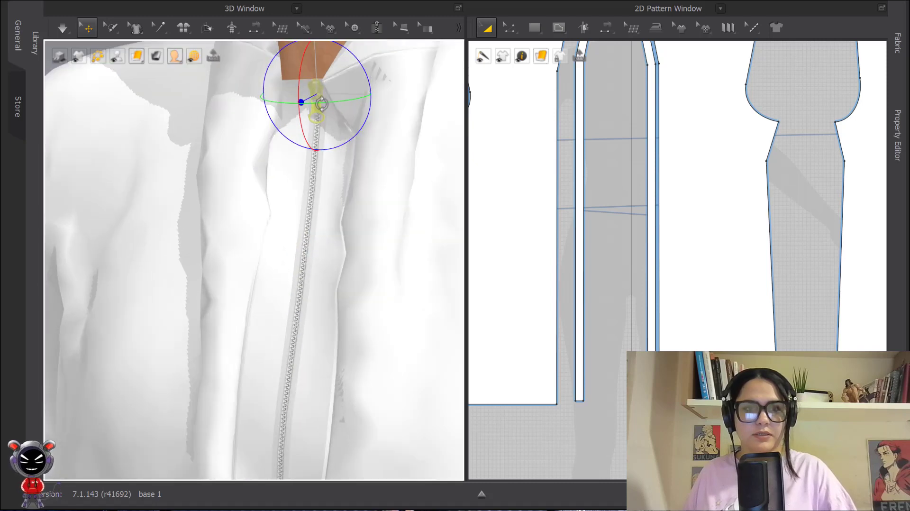
scroll(299, 147, down, 3)
scroll(295, 168, down, 2)
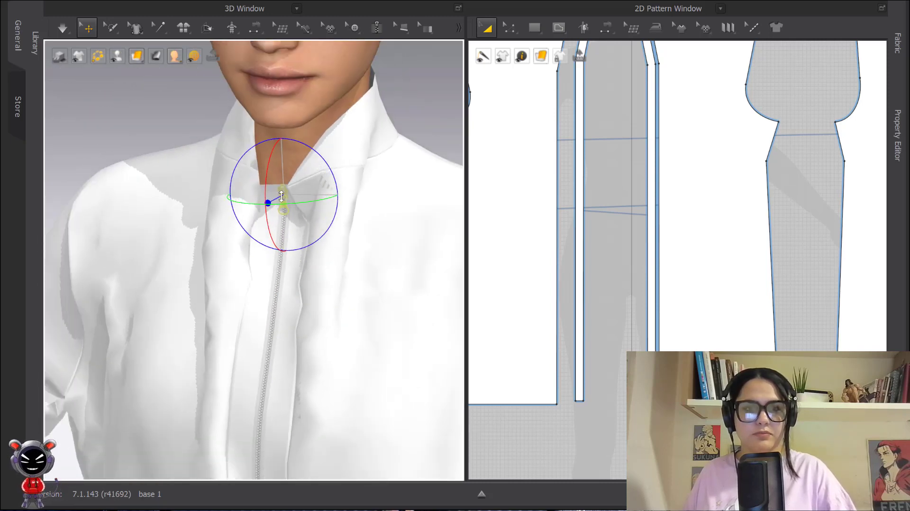
scroll(283, 197, down, 1)
key(Escape)
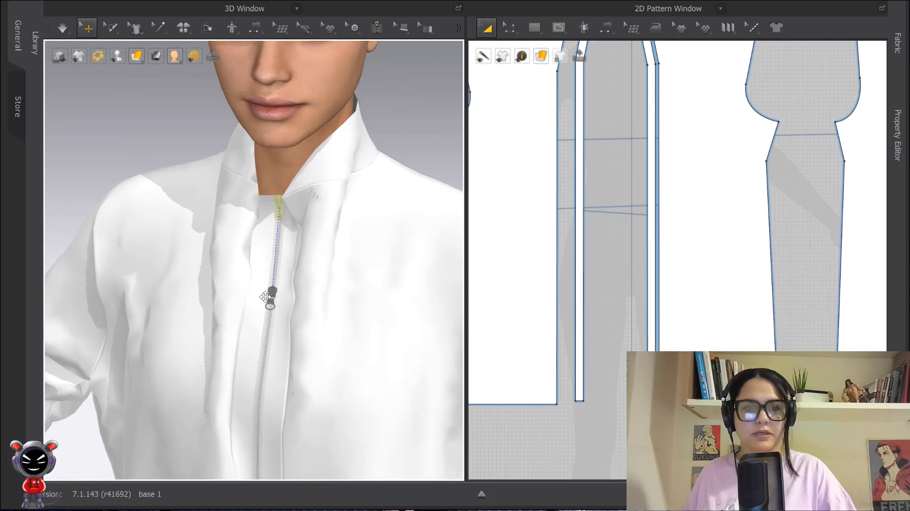
drag(259, 320, 264, 337)
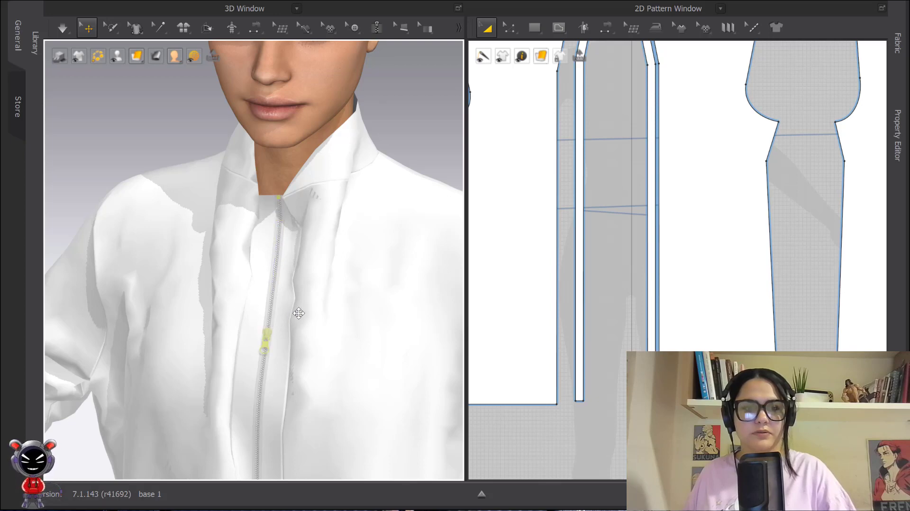
Run the simulation to open the zipper above the slider, pull one front panel of the coat outward, and stop the simulation.
scroll(299, 310, down, 3)
middle_drag(299, 279, 297, 193)
click(56, 26)
click(62, 26)
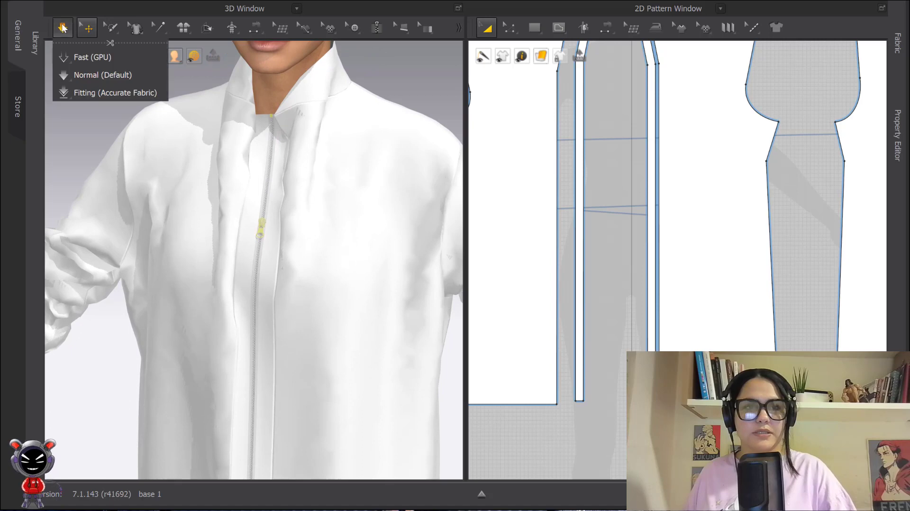
click(62, 28)
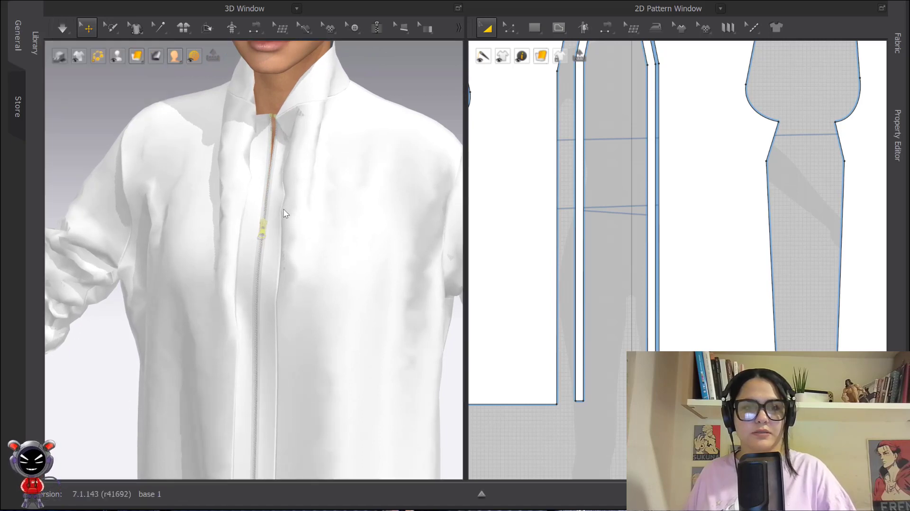
scroll(248, 239, down, 3)
key(space)
drag(203, 155, 143, 150)
key(space)
Examine the partly opened zipper up close, then select its slider and view it from several angles.
scroll(284, 257, up, 5)
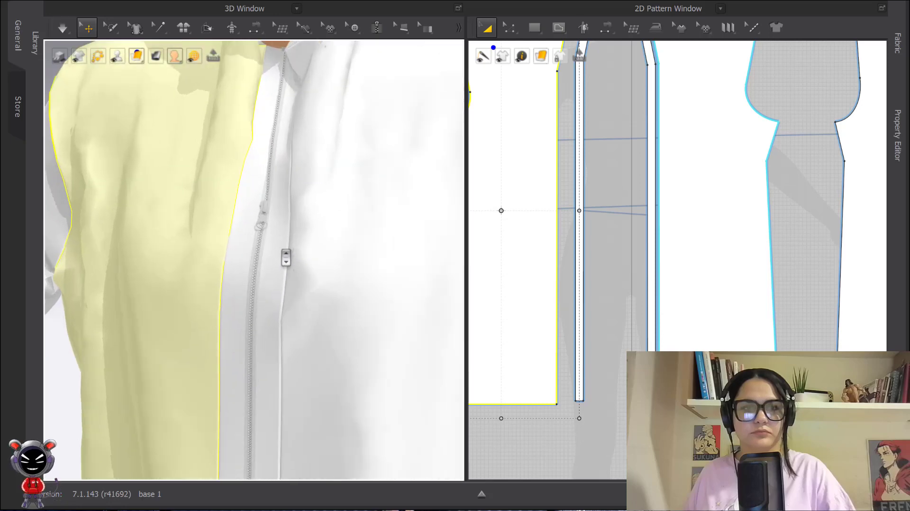
middle_drag(285, 258, 276, 205)
scroll(273, 205, down, 4)
right_drag(273, 205, 317, 195)
scroll(317, 195, up, 4)
middle_drag(316, 196, 234, 286)
scroll(264, 237, up, 4)
scroll(267, 225, down, 2)
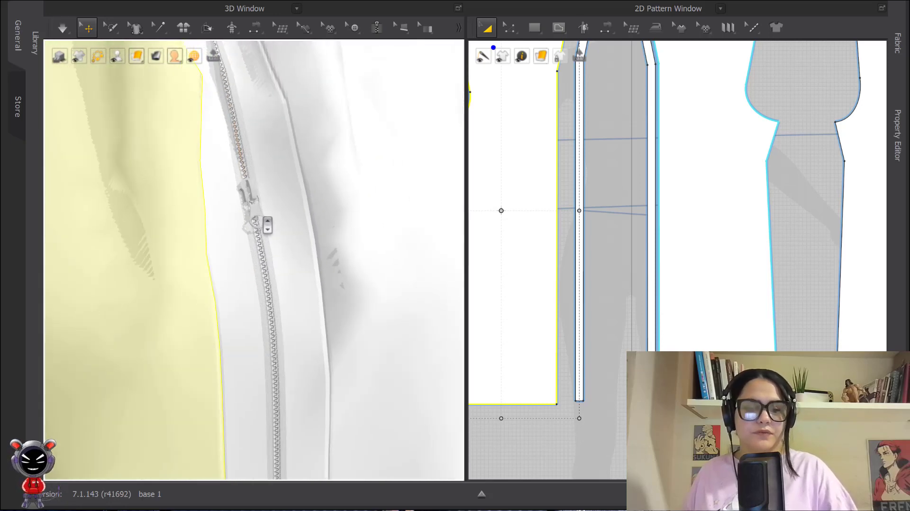
right_drag(267, 232, 322, 251)
scroll(324, 260, up, 3)
click(326, 261)
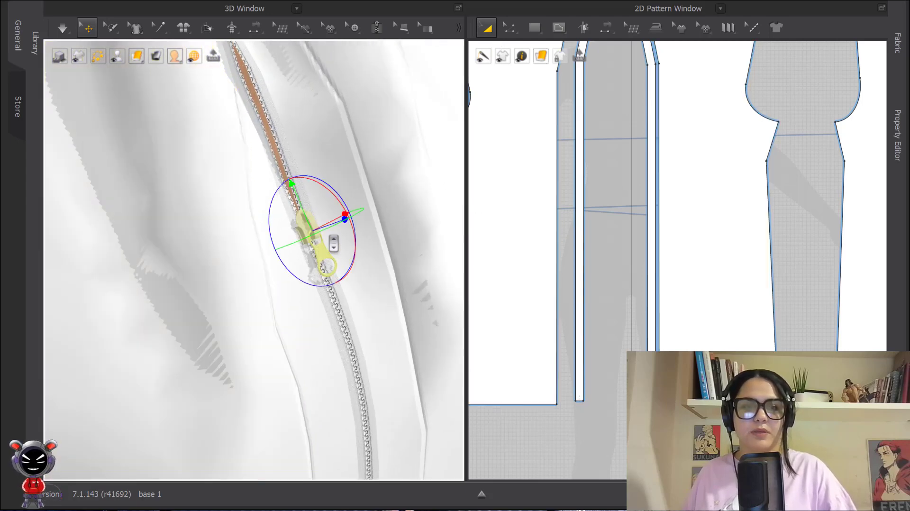
right_drag(344, 214, 362, 214)
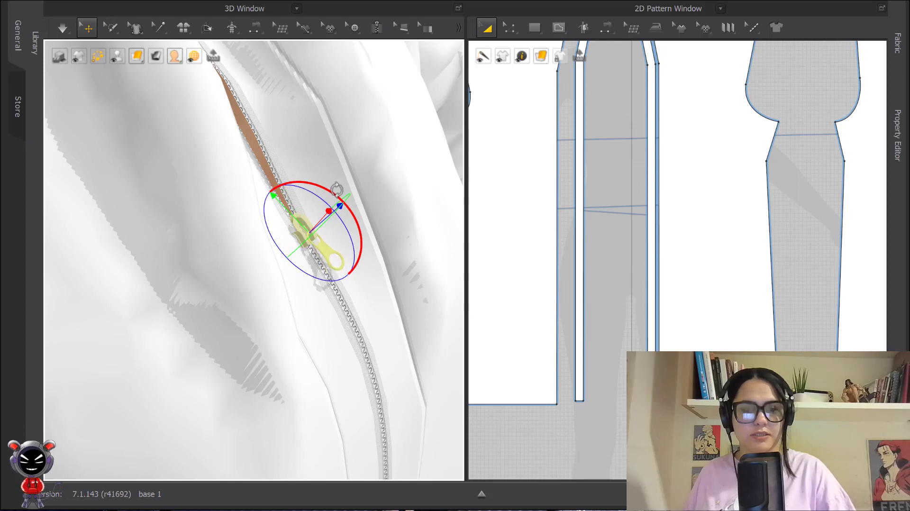
right_drag(337, 190, 320, 215)
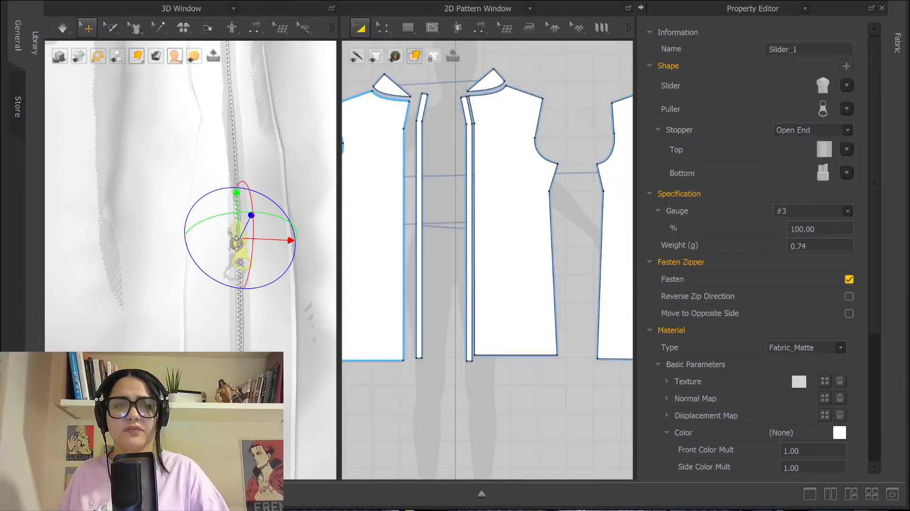
Select the zipper and then its slider to compare their properties, and browse the available puller and slider shapes.
click(232, 153)
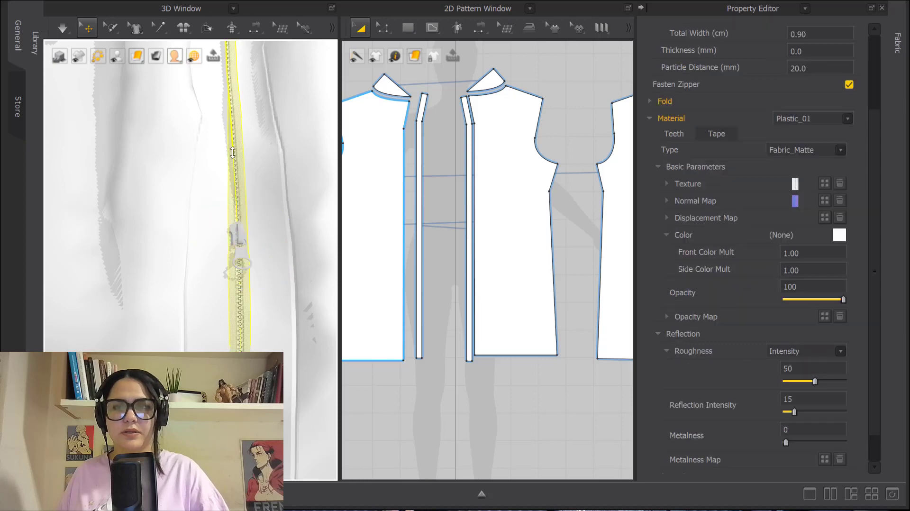
click(238, 249)
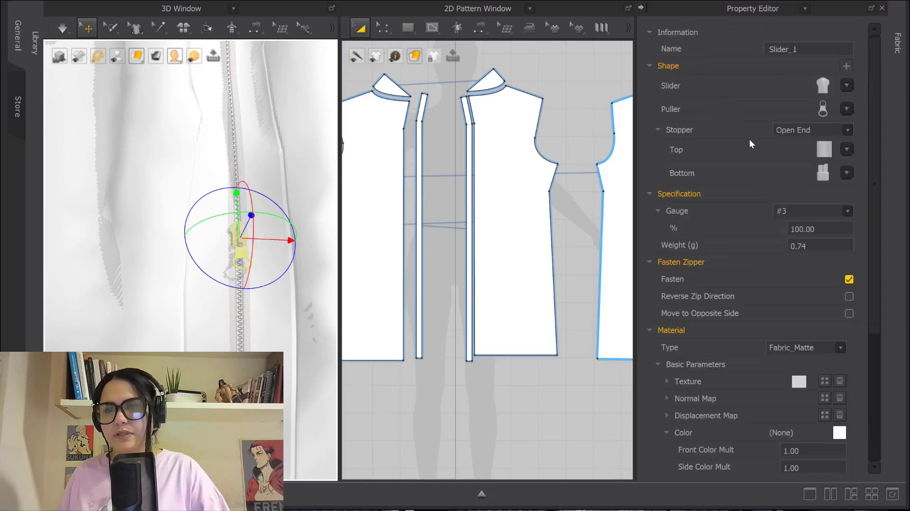
click(846, 110)
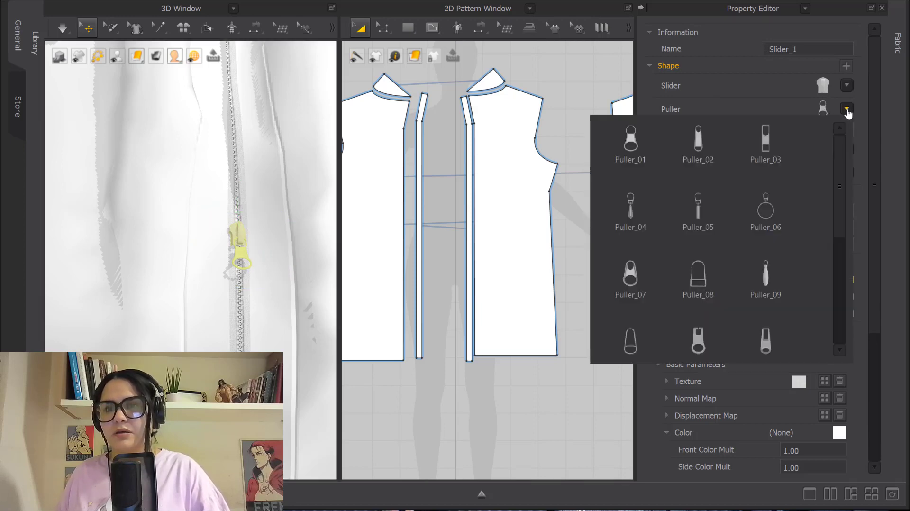
click(846, 109)
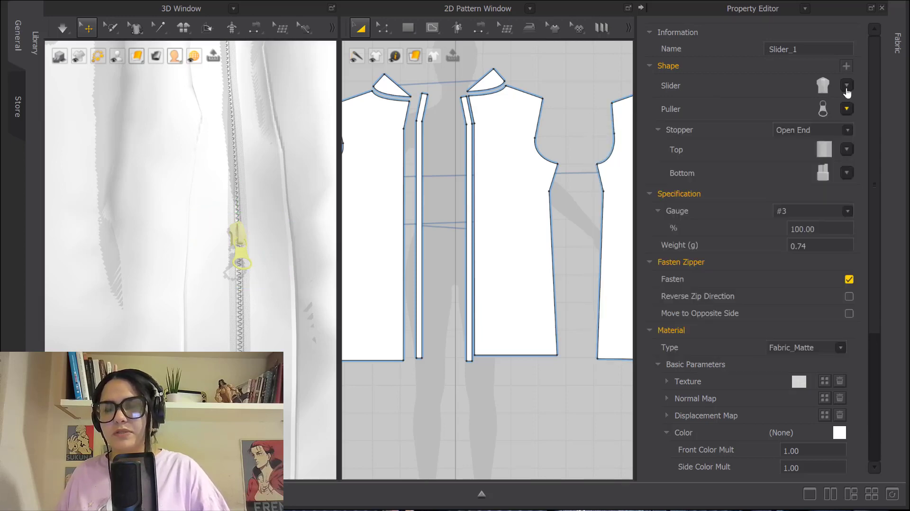
click(846, 89)
click(846, 89)
click(846, 87)
click(736, 65)
Review the slider's stopper, gauge, fastening, material and reflection settings.
scroll(728, 188, down, 3)
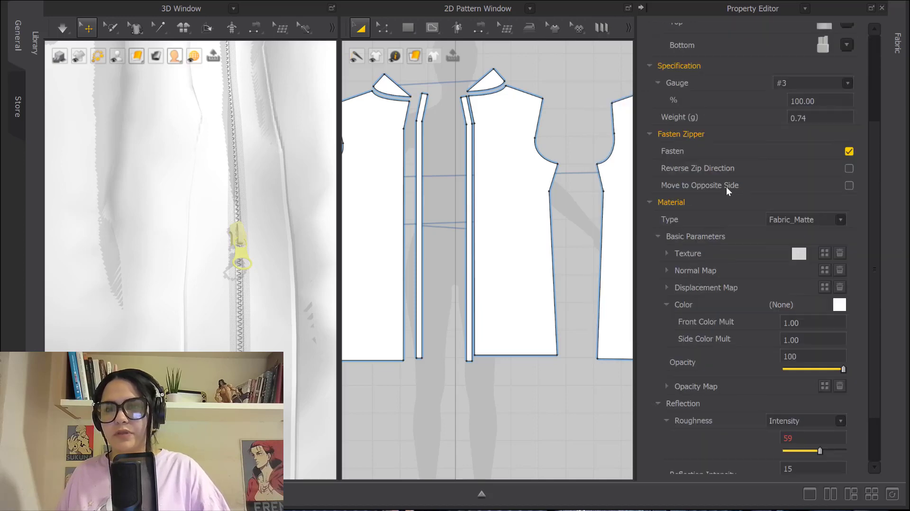
scroll(736, 200, up, 2)
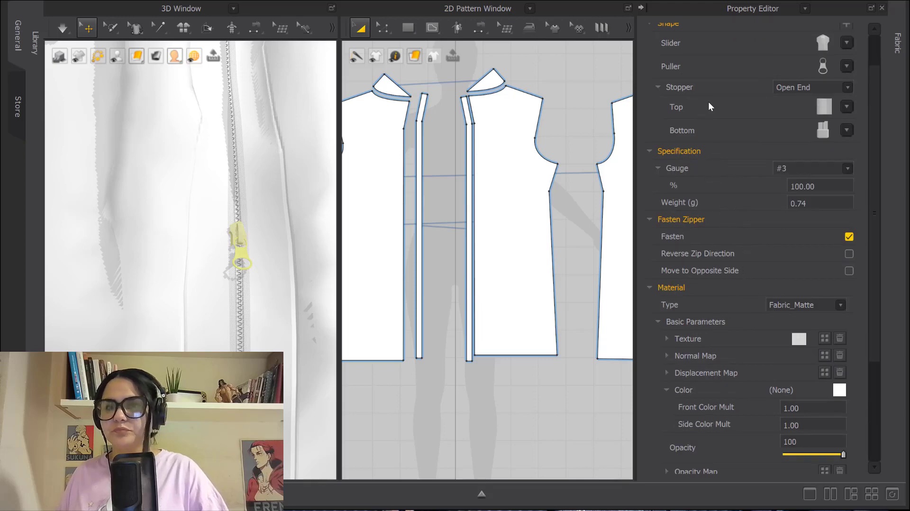
scroll(711, 119, down, 3)
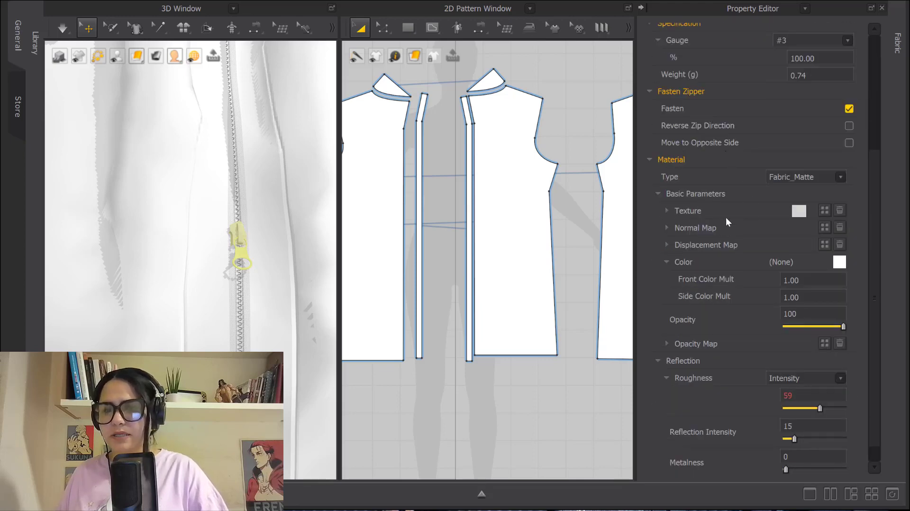
scroll(729, 346, down, 1)
scroll(747, 266, up, 3)
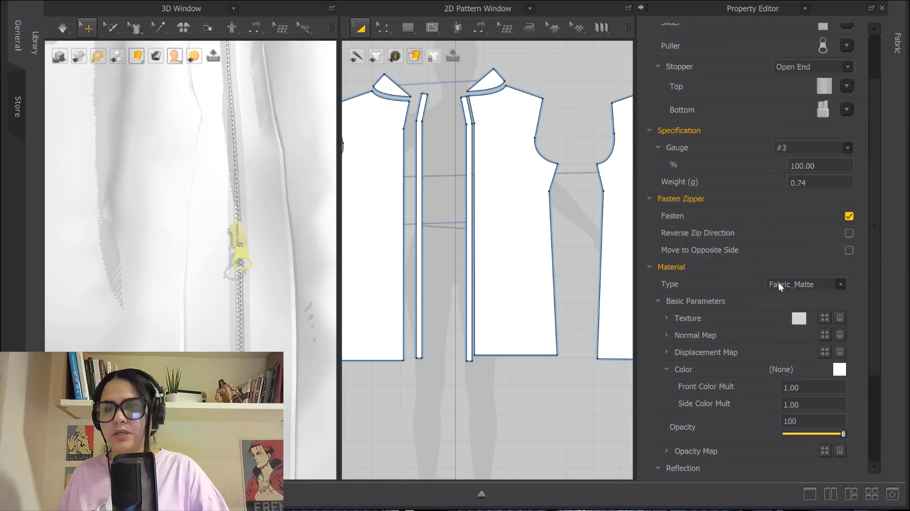
scroll(754, 190, up, 2)
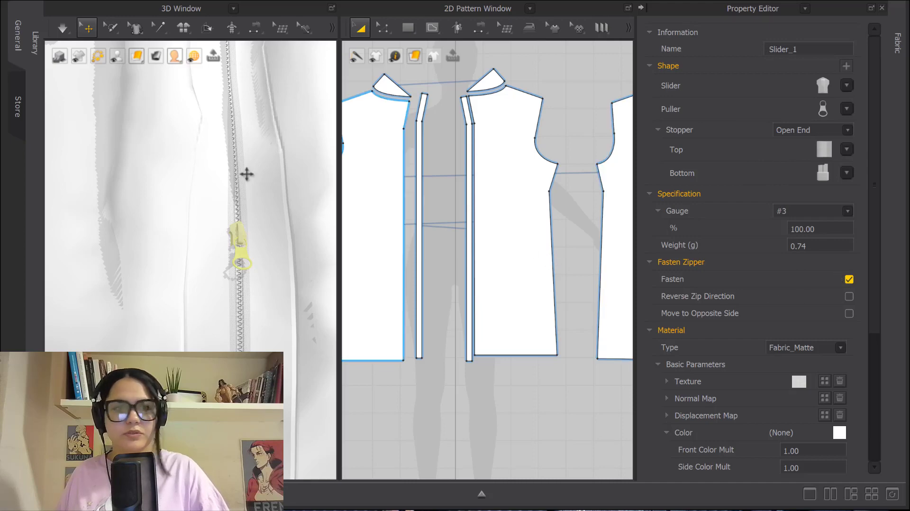
Select the zipper to review its size, fastening and material properties, then reselect the slider on the coat's front.
click(245, 219)
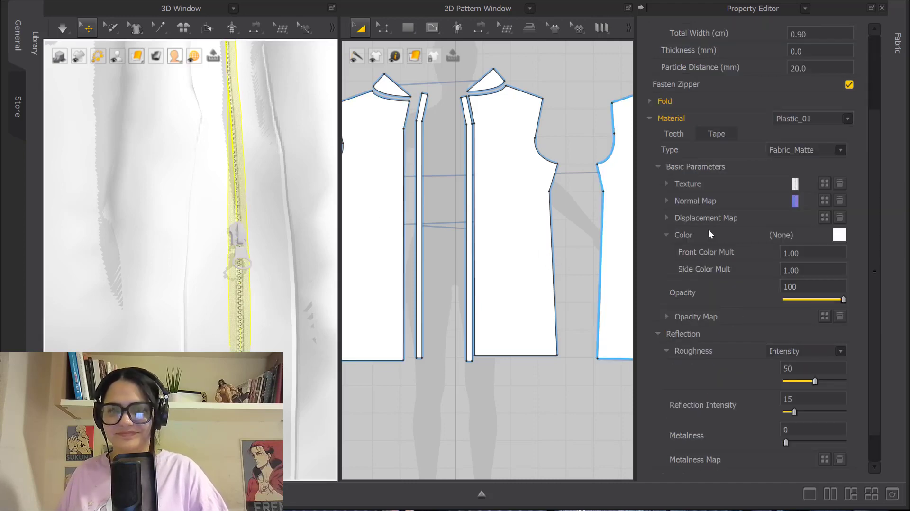
scroll(729, 234, up, 3)
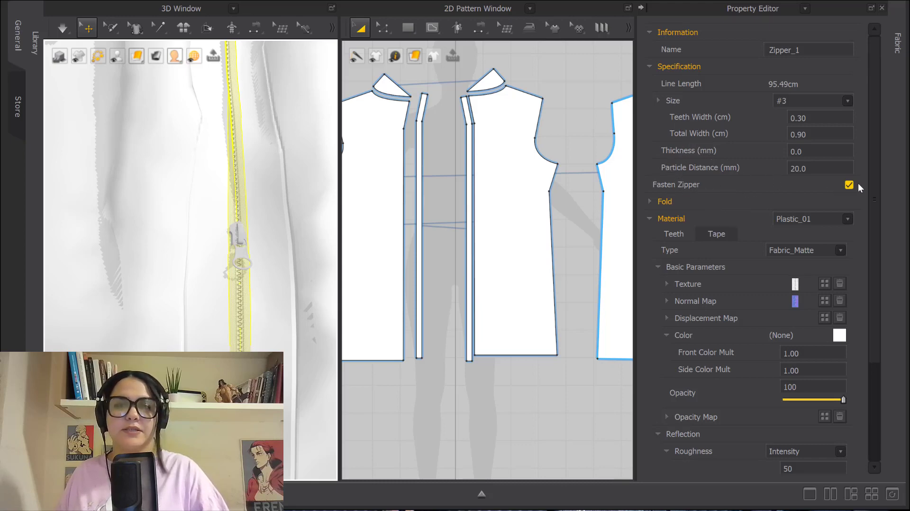
scroll(224, 258, down, 4)
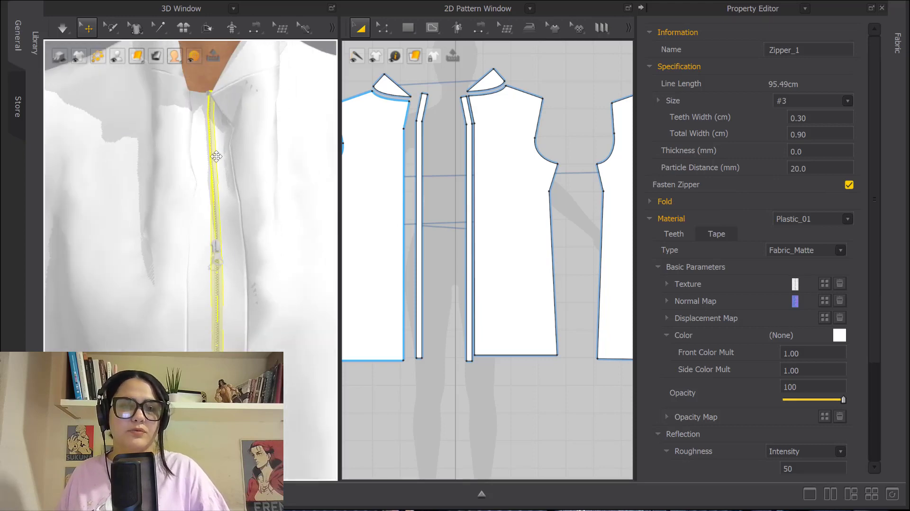
click(216, 242)
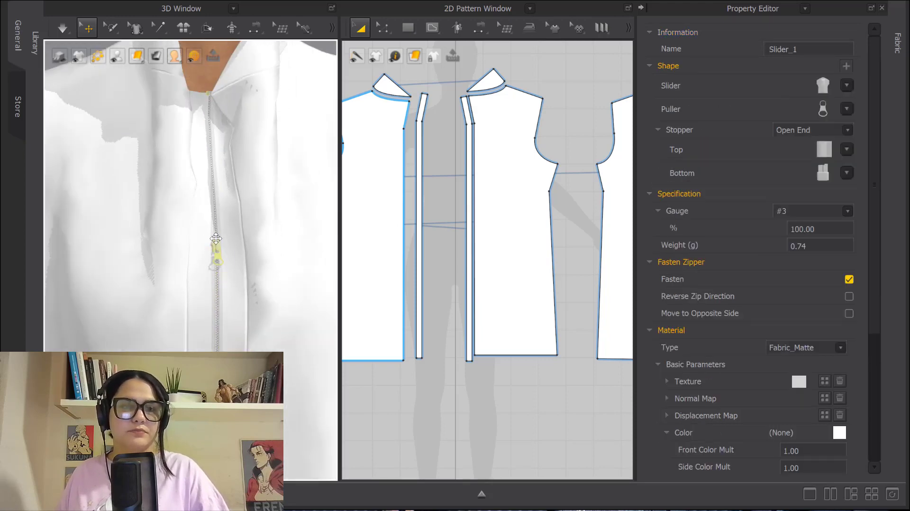
Examine the slider on the coat's front zipper up close from several angles.
mouse_move(215, 239)
mouse_down()
mouse_move(214, 199)
mouse_move(207, 252)
mouse_up()
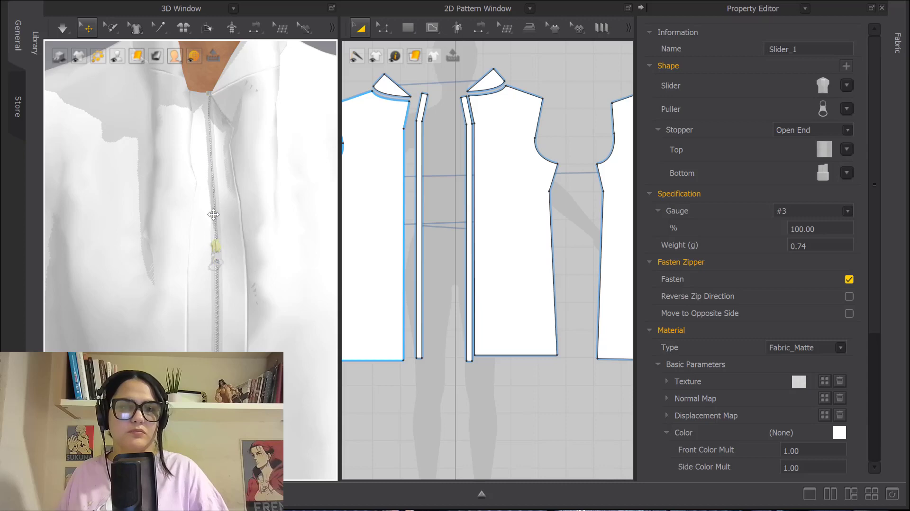
scroll(212, 98, down, 3)
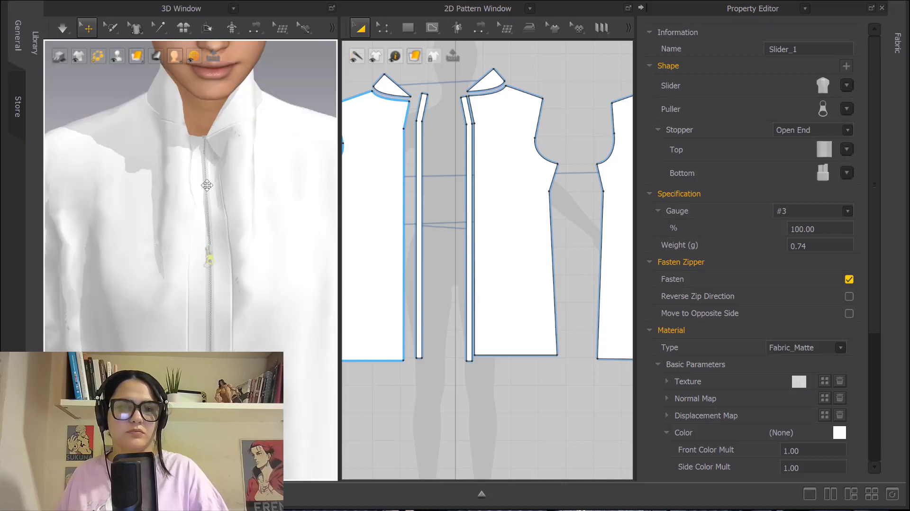
scroll(205, 186, up, 3)
mouse_move(205, 187)
right_down()
mouse_move(207, 240)
mouse_move(245, 266)
mouse_move(193, 196)
right_up()
click(230, 255)
click(231, 259)
click(226, 264)
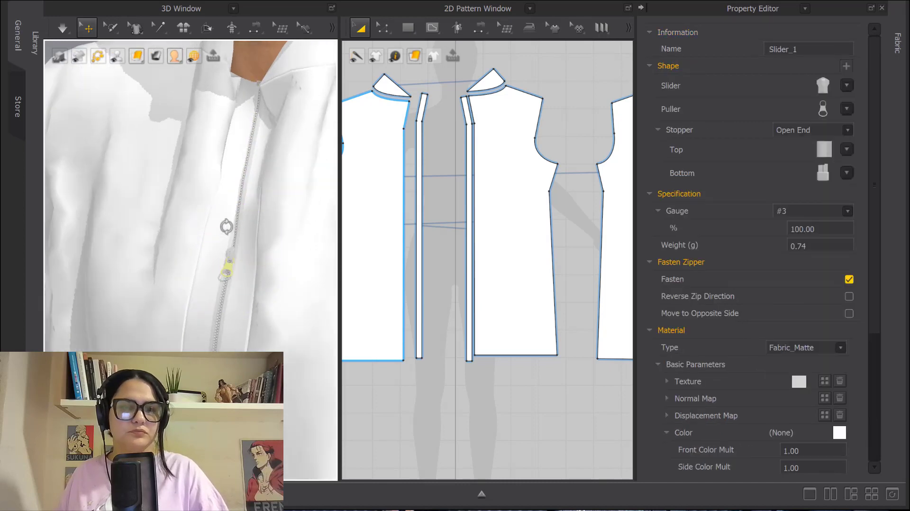
right_drag(226, 226, 242, 231)
scroll(242, 235, up, 5)
middle_drag(246, 240, 289, 286)
scroll(288, 286, down, 2)
right_drag(288, 286, 279, 261)
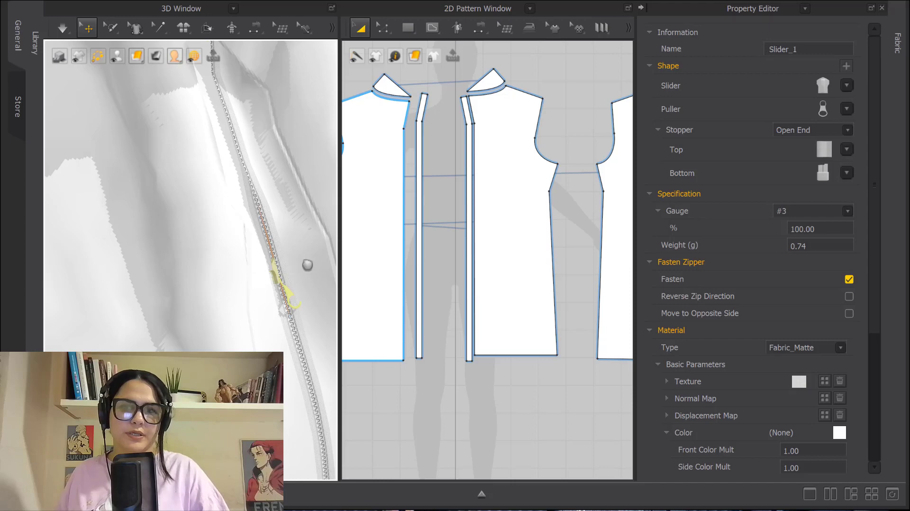
Move the slider partway up the front zipper and tug both front panels of the coat during simulation.
drag(281, 276, 259, 237)
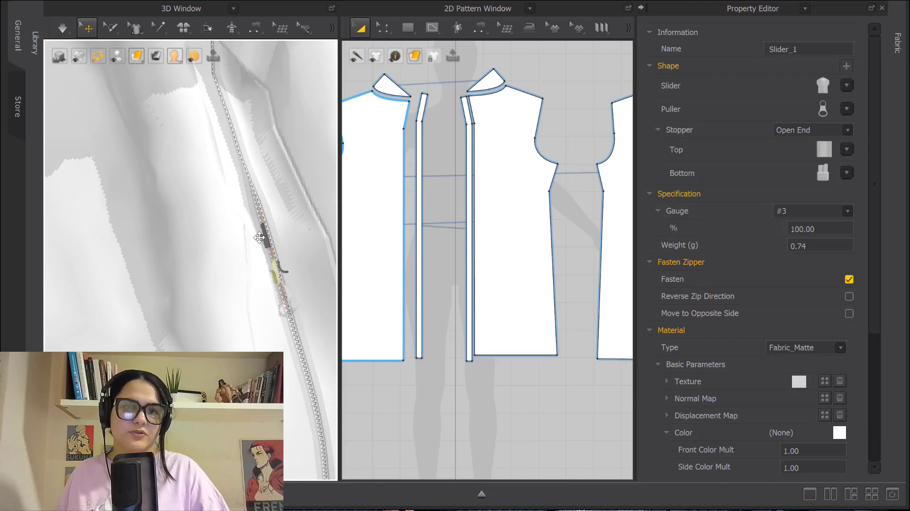
key(space)
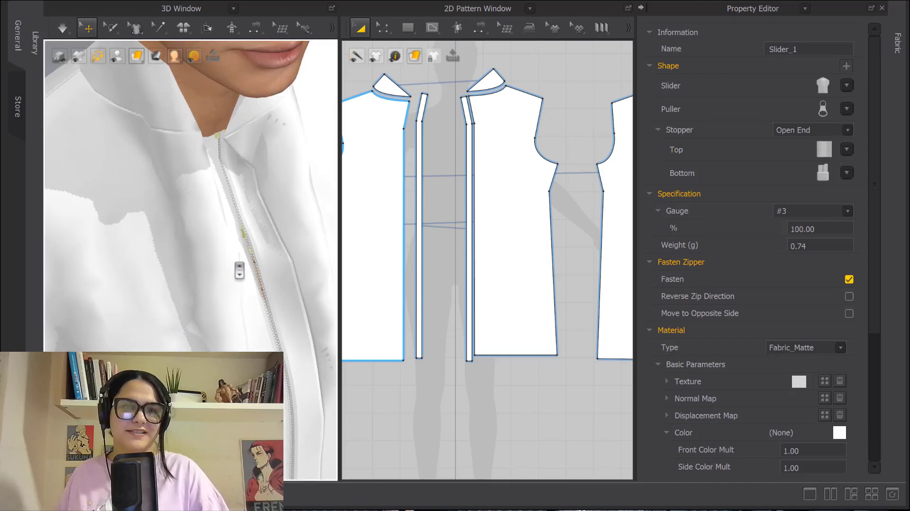
click(177, 240)
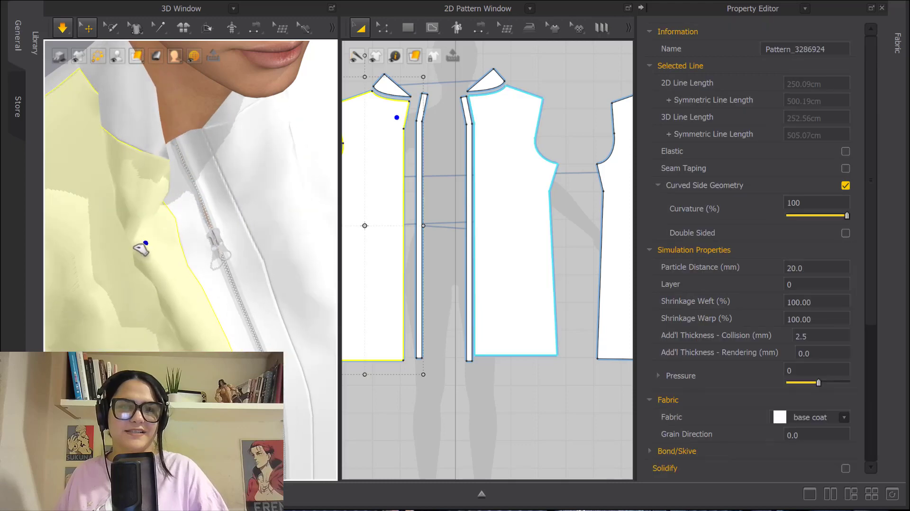
click(278, 181)
key(space)
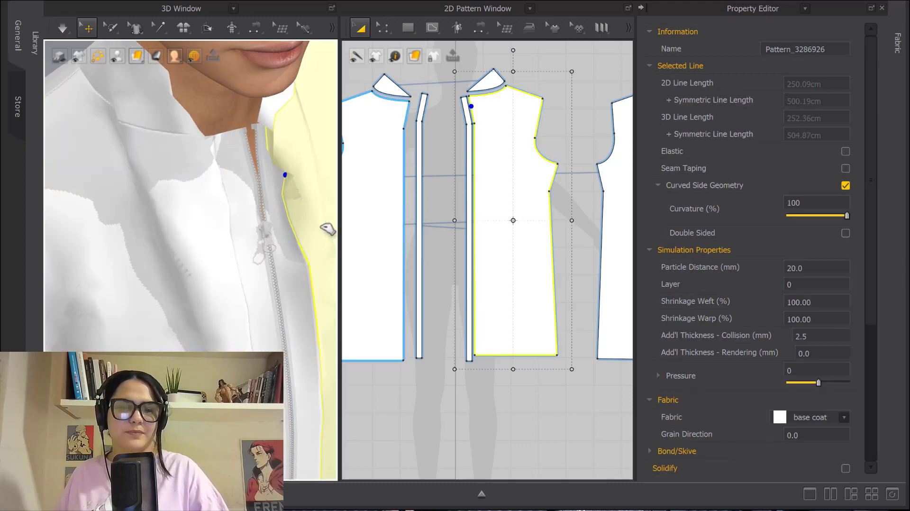
Move the slider to the top of the zipper at the collar and simulate the coat zipped closed.
drag(273, 239, 248, 167)
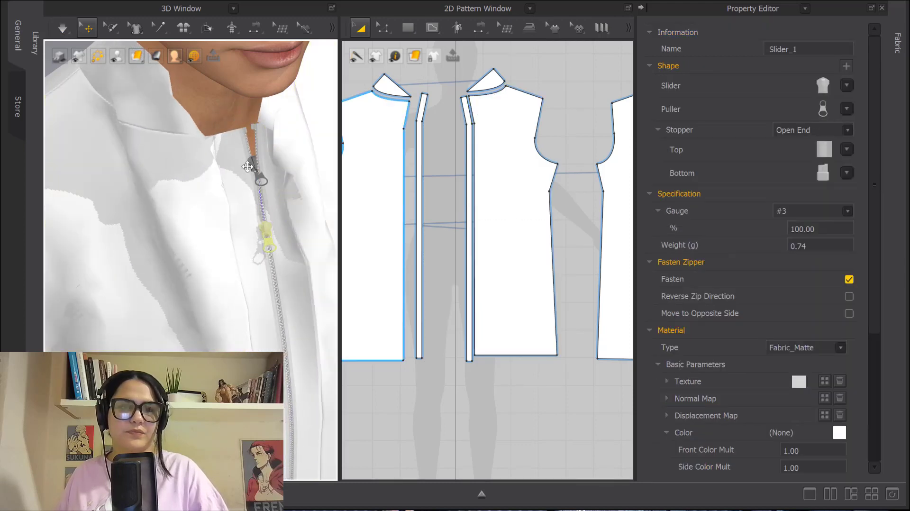
drag(241, 135, 241, 135)
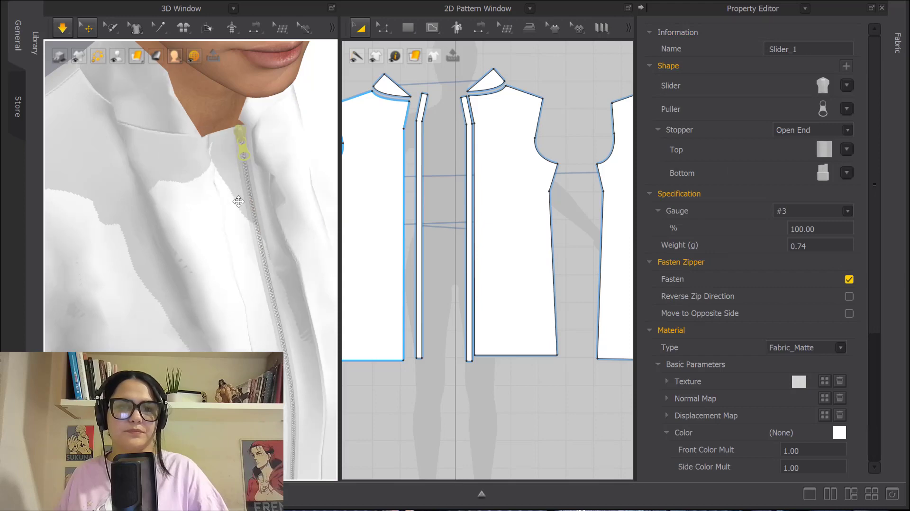
scroll(289, 276, down, 5)
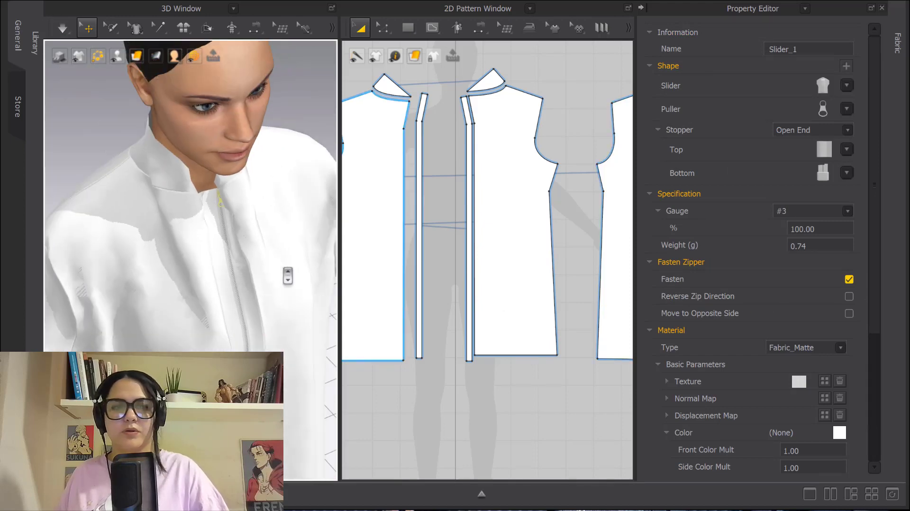
Turn off the slider's Fasten option and simulate, pulling the coat's front so the zipper opens.
right_drag(288, 276, 298, 267)
middle_drag(298, 266, 460, 230)
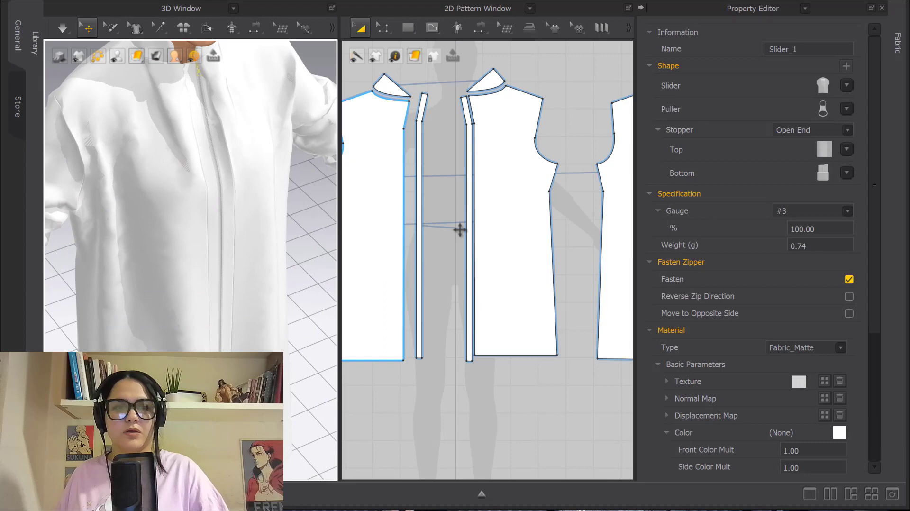
click(848, 280)
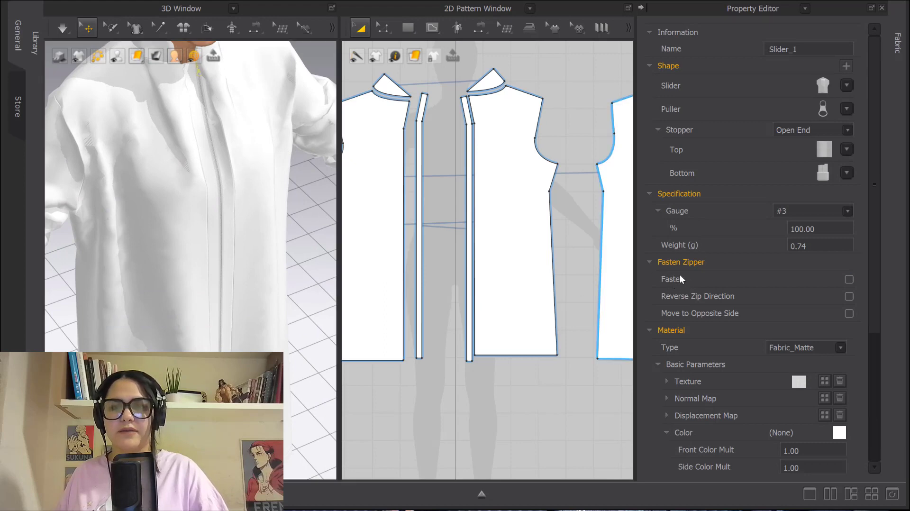
key(space)
scroll(284, 237, down, 3)
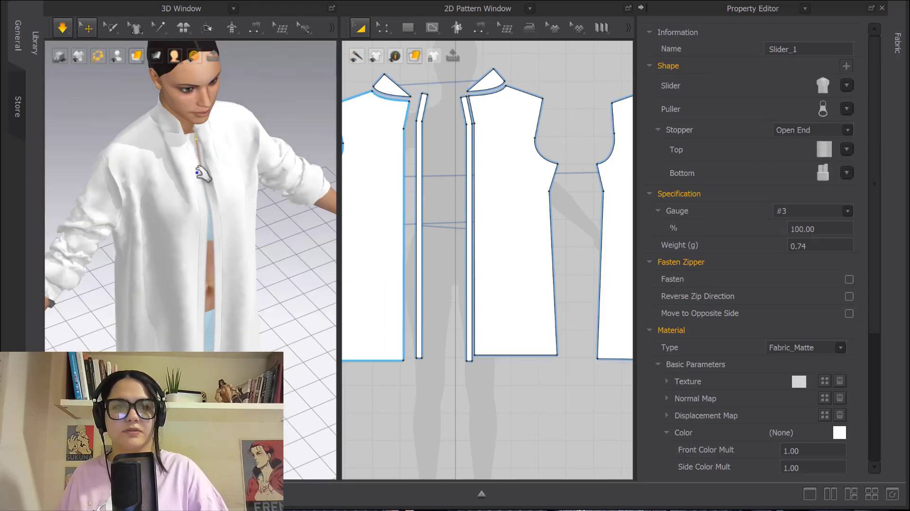
key(space)
key(space)
drag(213, 151, 167, 157)
key(space)
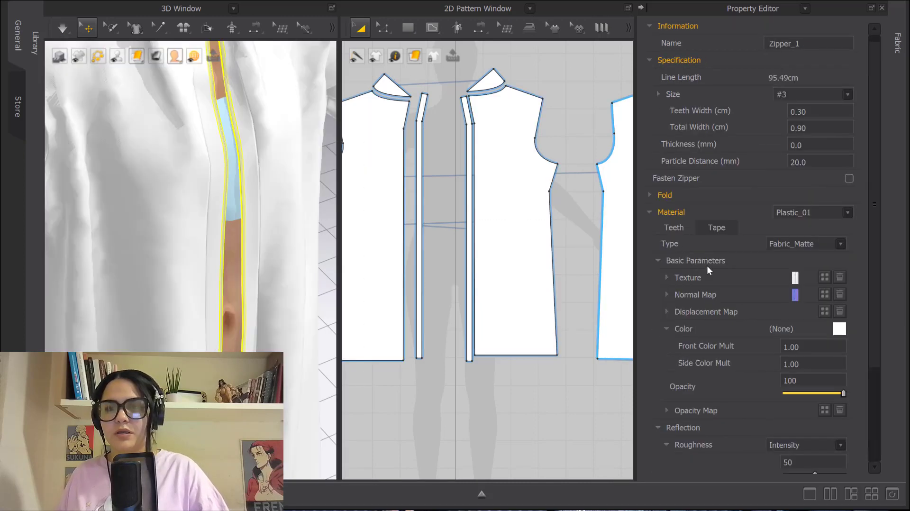
Set the color of the zipper's teeth to Blue 1 from the color palette.
scroll(707, 265, down, 2)
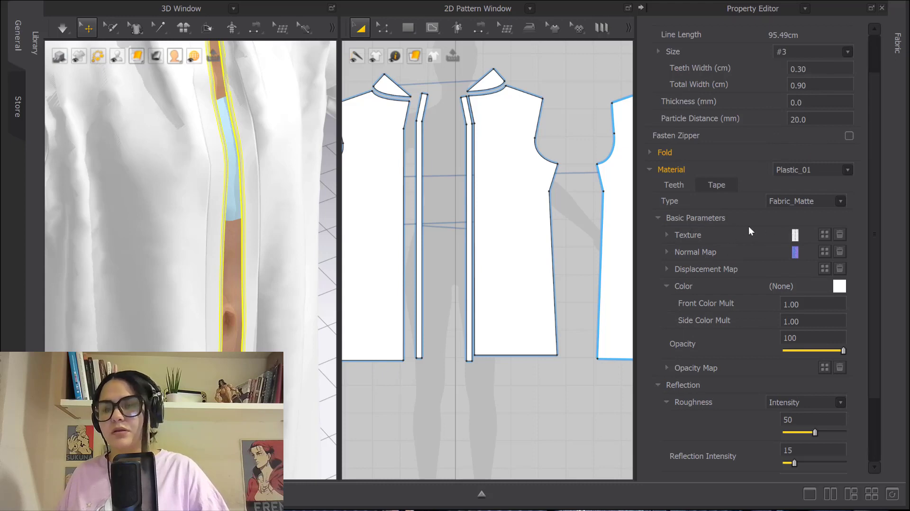
click(675, 185)
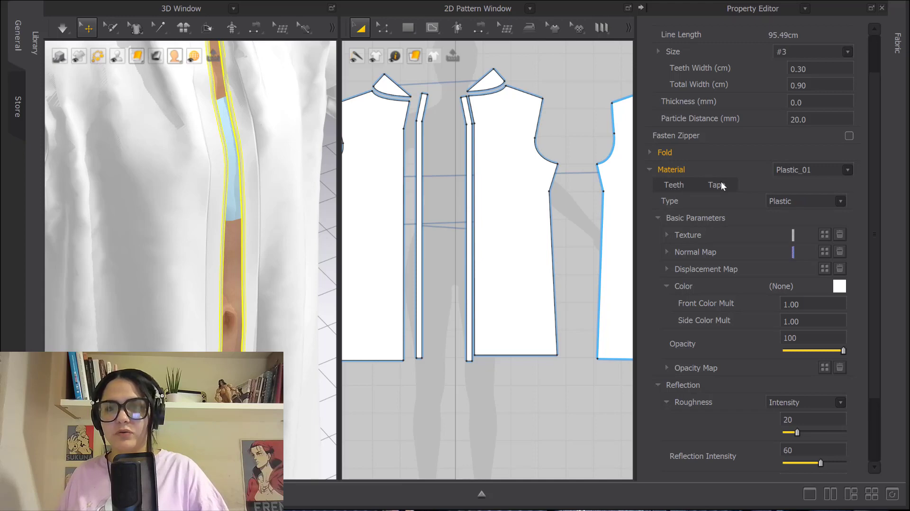
click(721, 185)
click(676, 185)
click(839, 286)
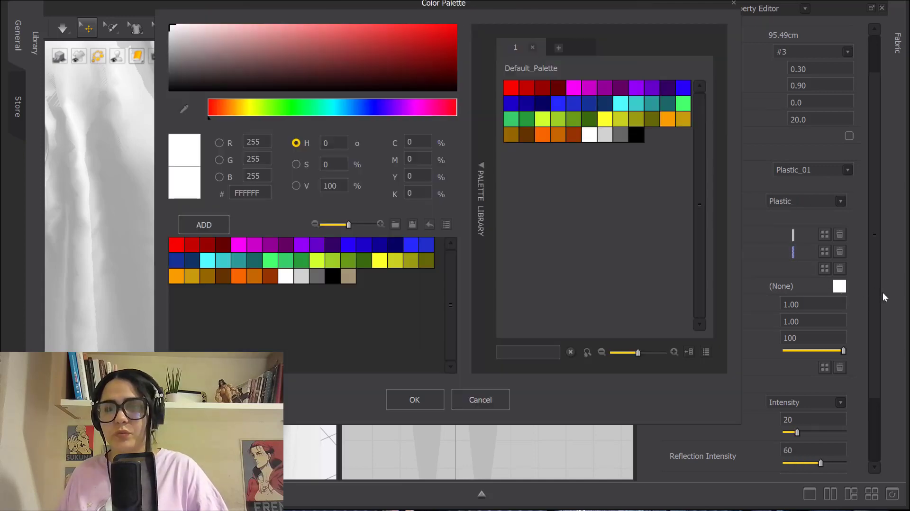
click(349, 246)
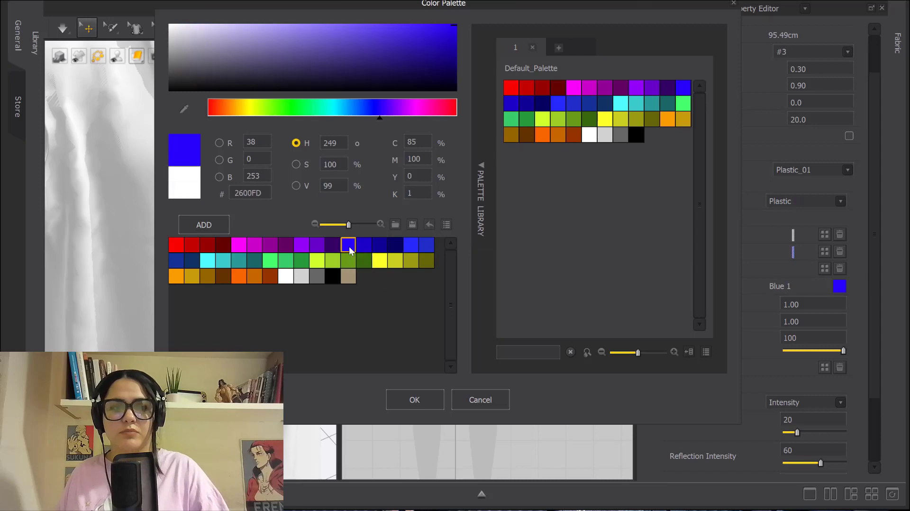
click(419, 400)
Inspect the recolored teeth up close and set the zipper tape's color to Orange 1.
scroll(237, 112, down, 5)
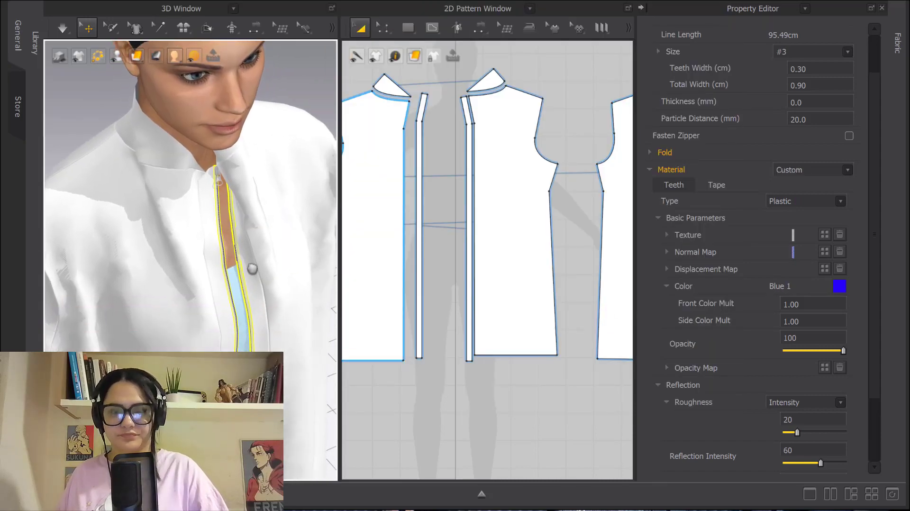
scroll(219, 180, up, 8)
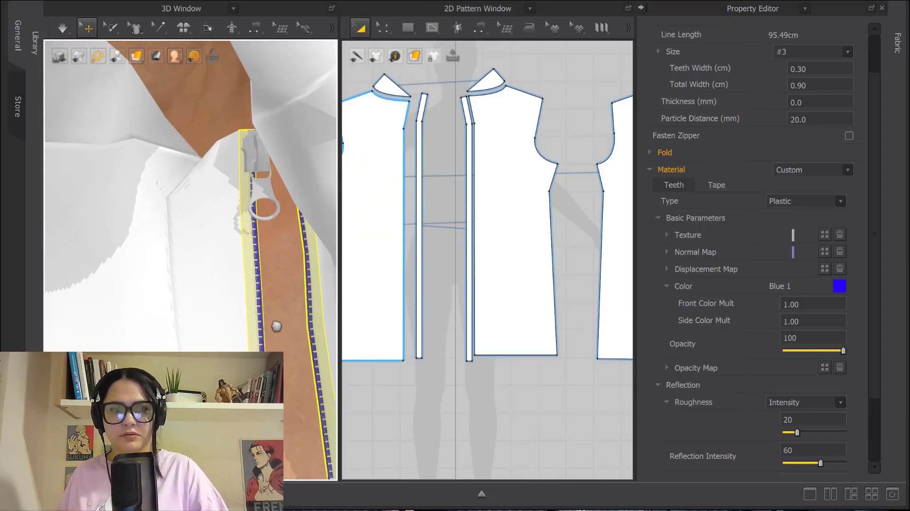
scroll(249, 259, up, 3)
click(721, 187)
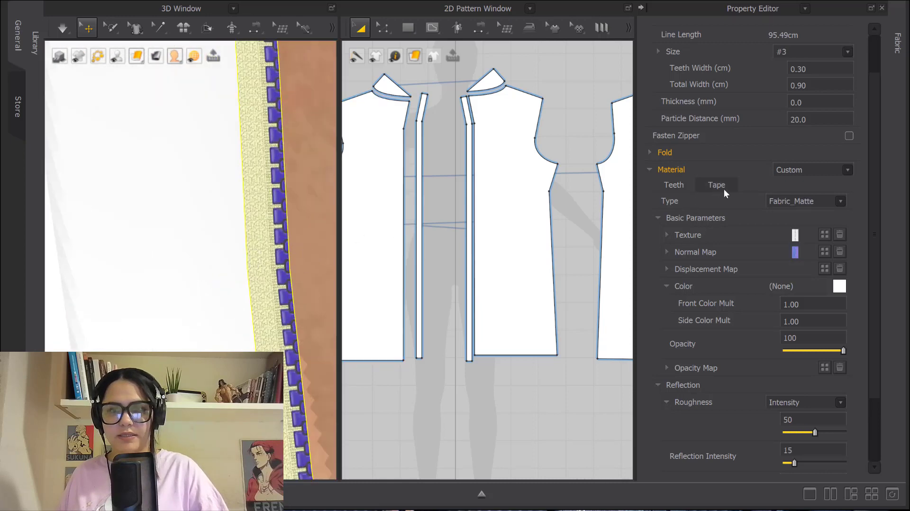
click(838, 287)
click(671, 119)
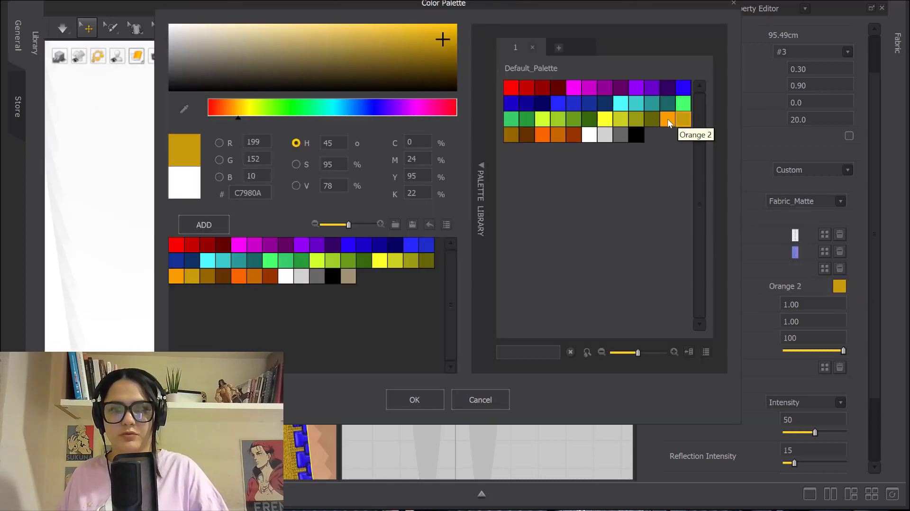
click(410, 396)
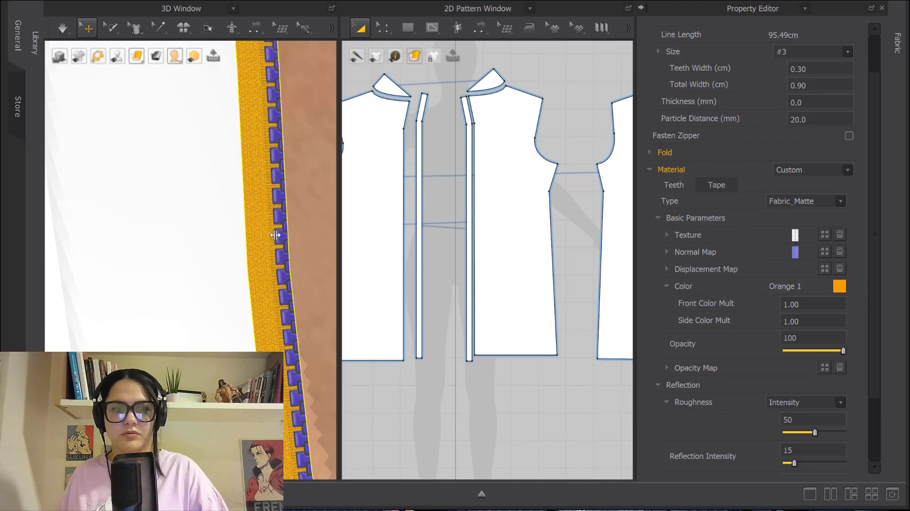
Browse the zipper tape's available material types and review its reflection and physical property settings.
scroll(275, 234, down, 5)
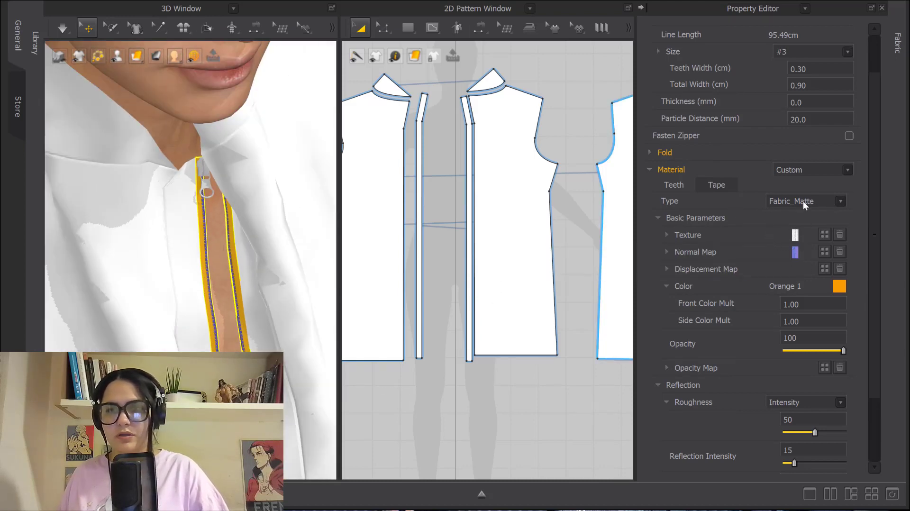
click(837, 201)
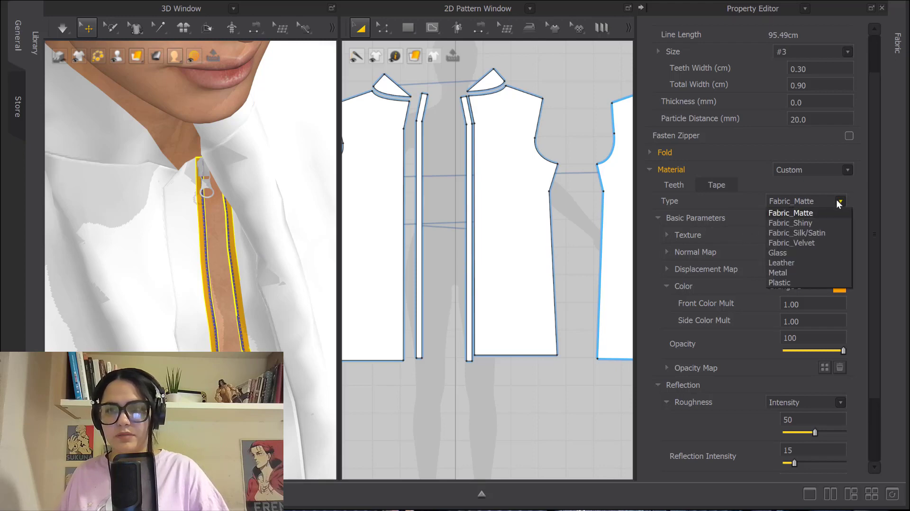
click(837, 201)
scroll(731, 283, down, 3)
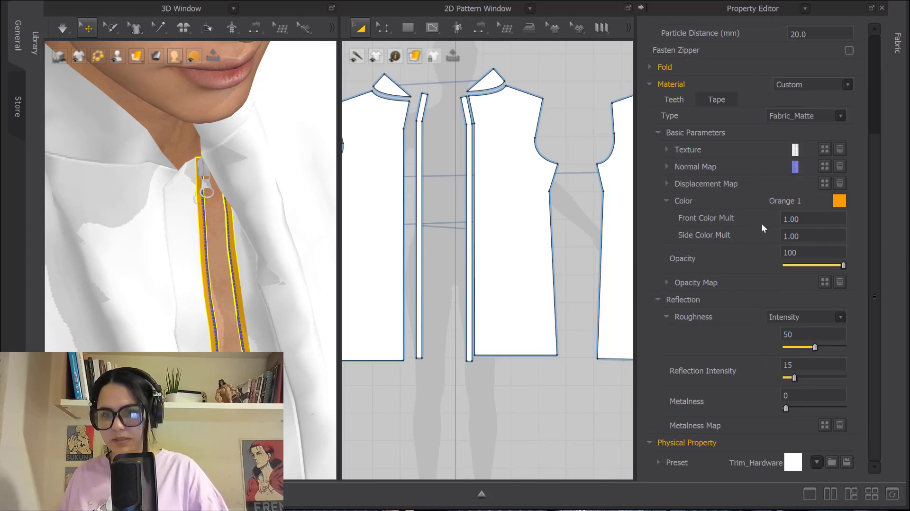
Examine the whole coat with its unfastened zipper on the avatar and the full 2D pattern layout.
scroll(548, 172, down, 5)
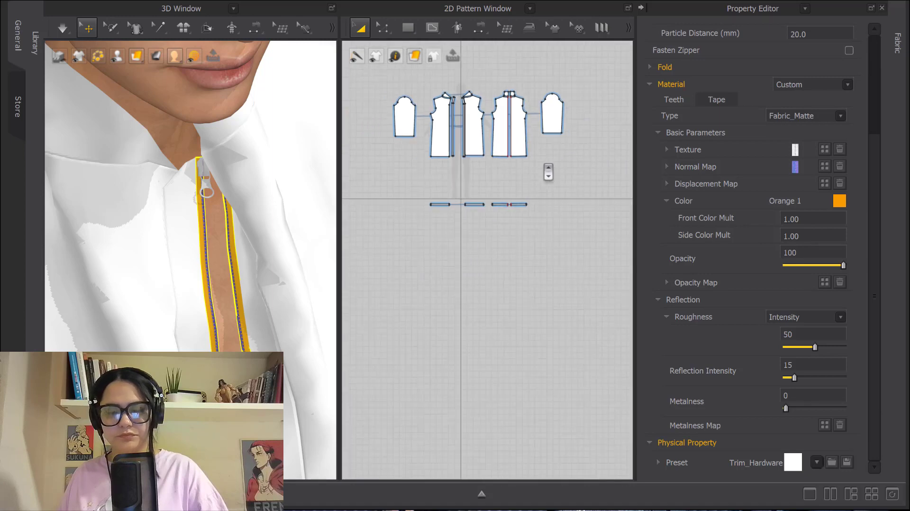
scroll(215, 257, down, 5)
right_drag(214, 257, 243, 266)
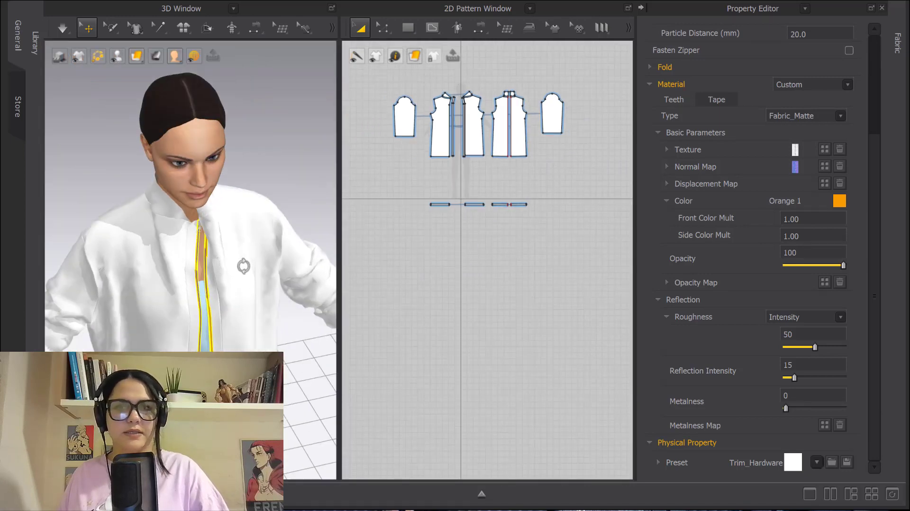
scroll(761, 134, up, 5)
scroll(348, 264, down, 5)
scroll(254, 270, down, 2)
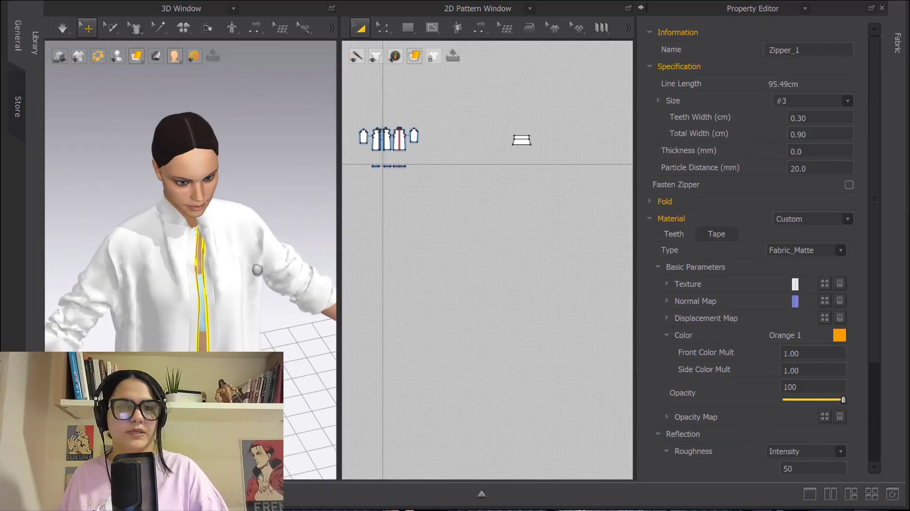
middle_drag(255, 272, 263, 145)
scroll(263, 148, down, 3)
right_drag(261, 162, 264, 189)
middle_drag(265, 201, 271, 158)
scroll(270, 157, down, 2)
right_drag(255, 156, 254, 155)
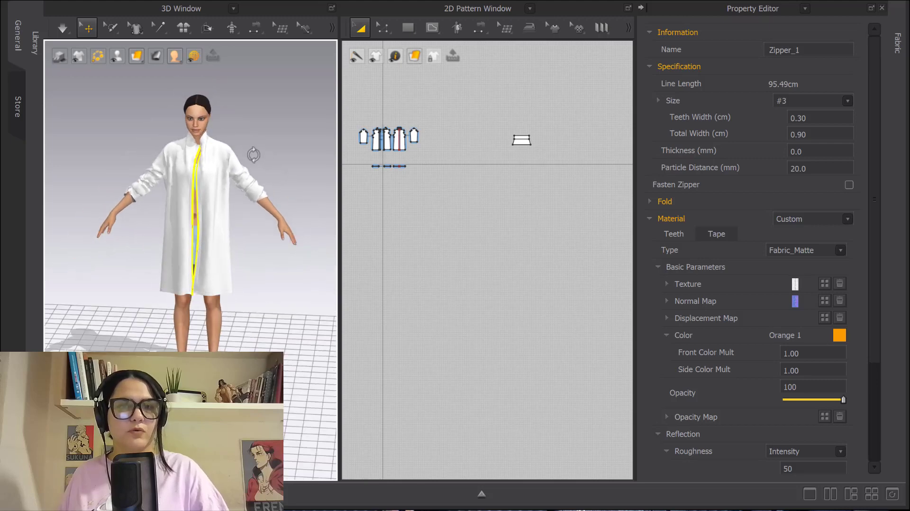
scroll(511, 197, up, 8)
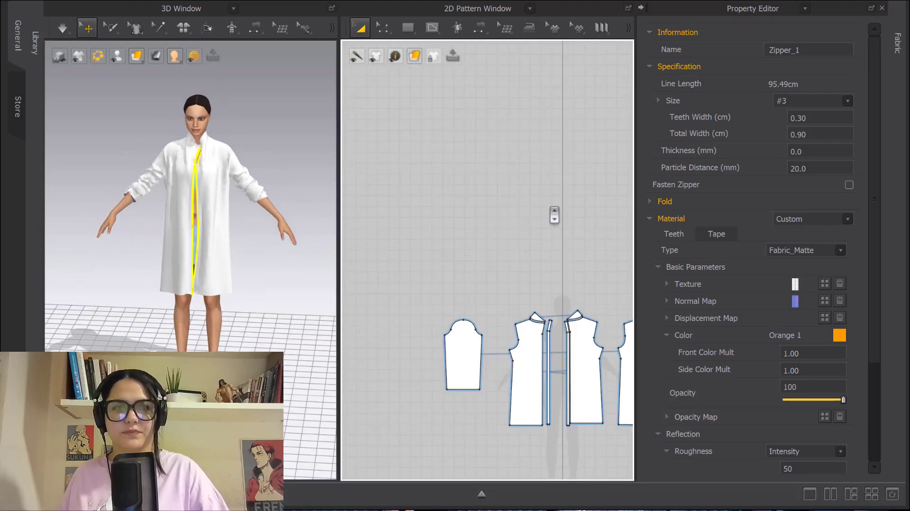